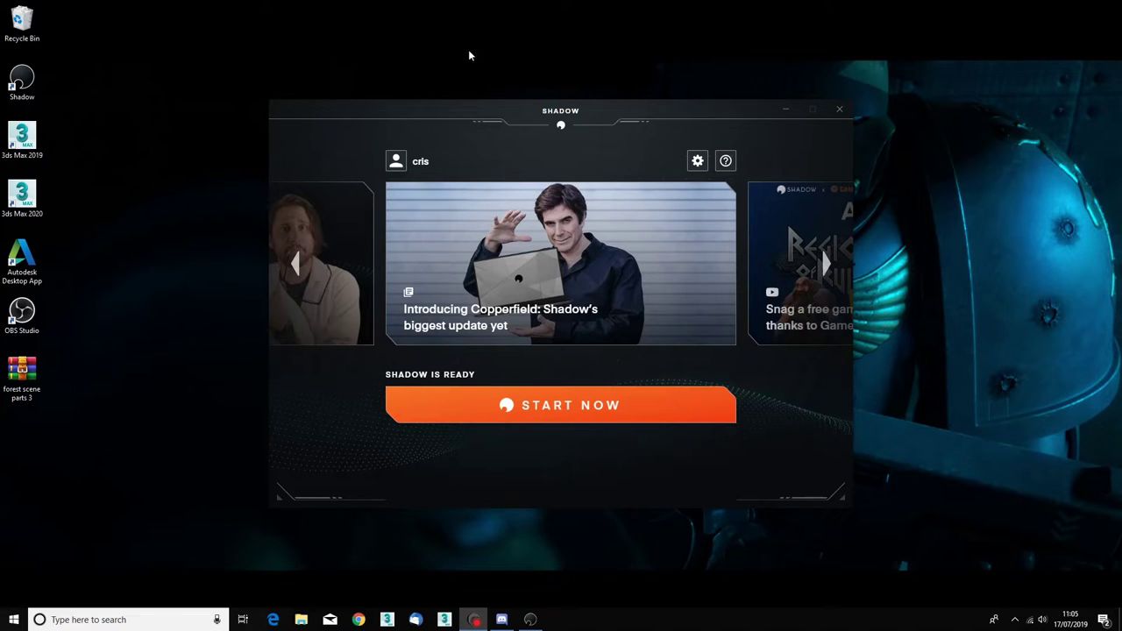
- Shift the signed-in Shadow launcher window slightly up and to the left
mouse_move(489, 113)
mouse_down()
mouse_move(465, 100)
mouse_move(498, 113)
mouse_move(477, 108)
mouse_up()
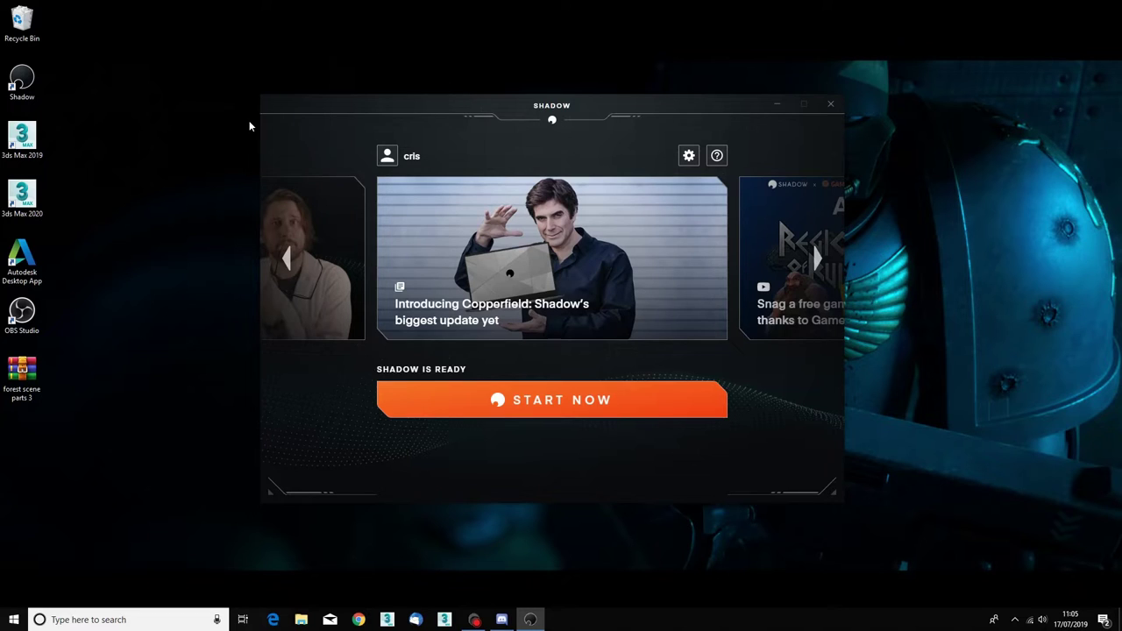
- Launch the cloud session, maximize the remote desktop, and move Render Setup: Arnold aside to reveal Object Type
click(512, 401)
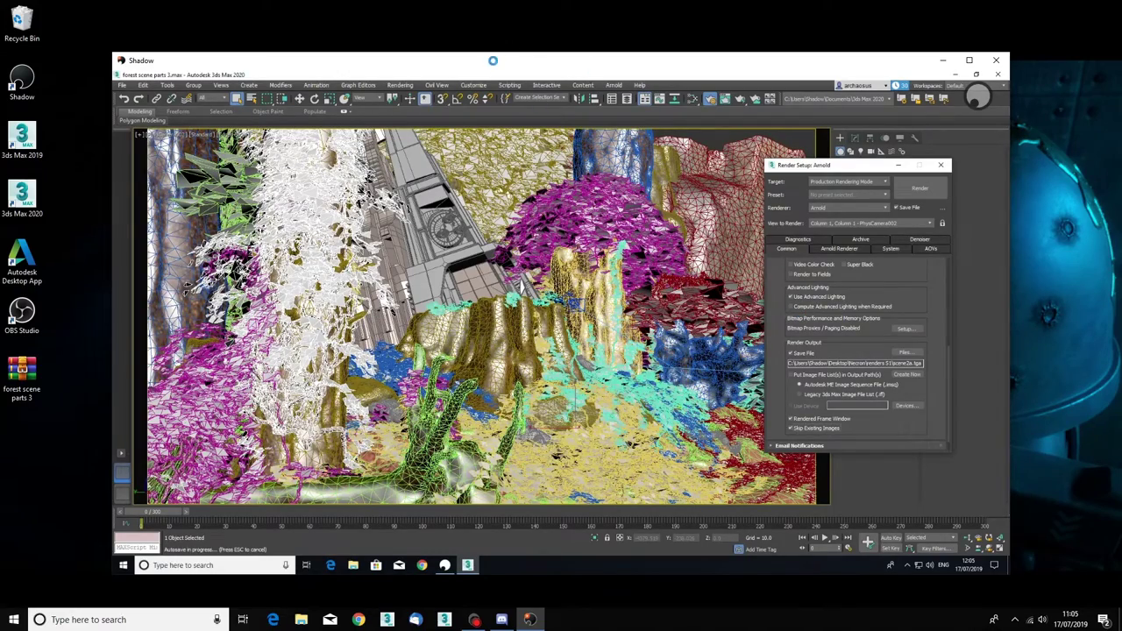
drag(495, 65, 488, 36)
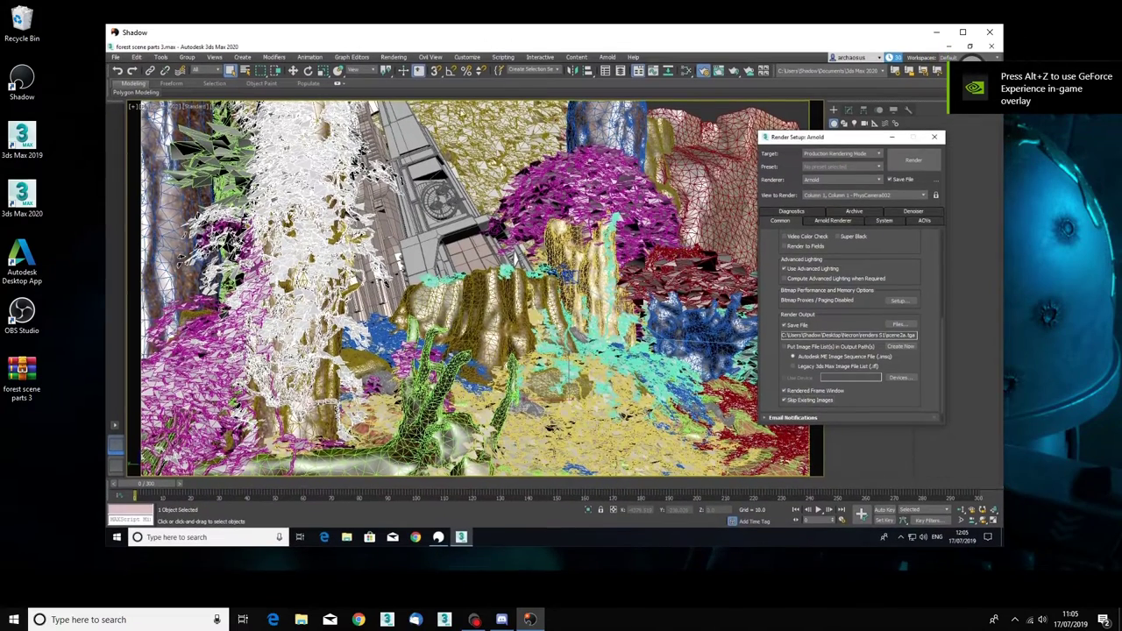
click(117, 538)
click(118, 537)
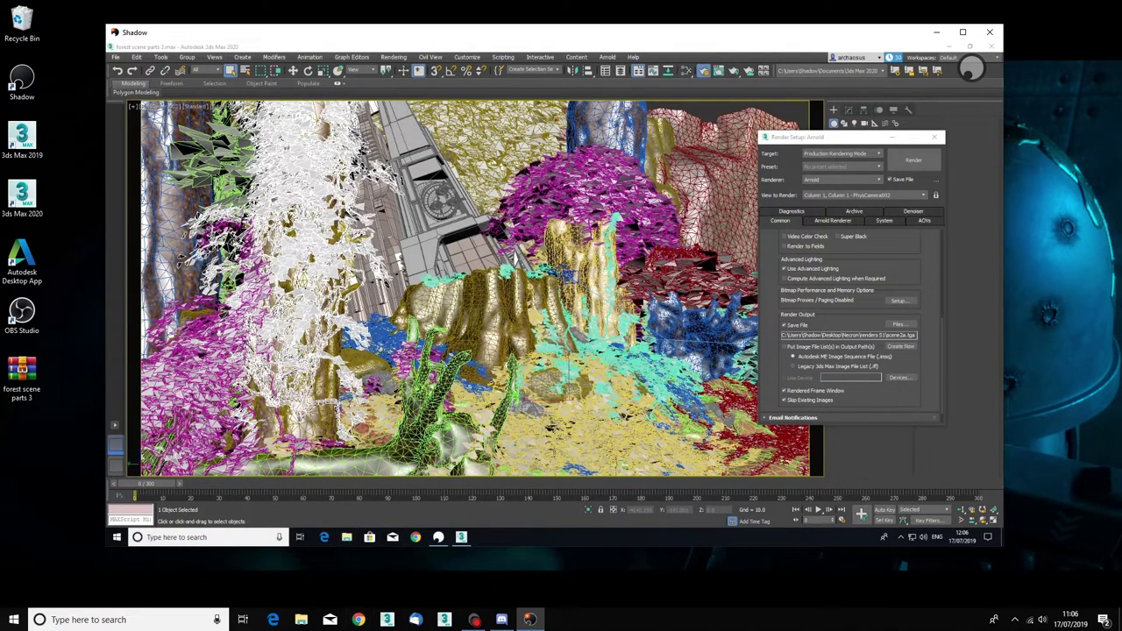
double_click(432, 35)
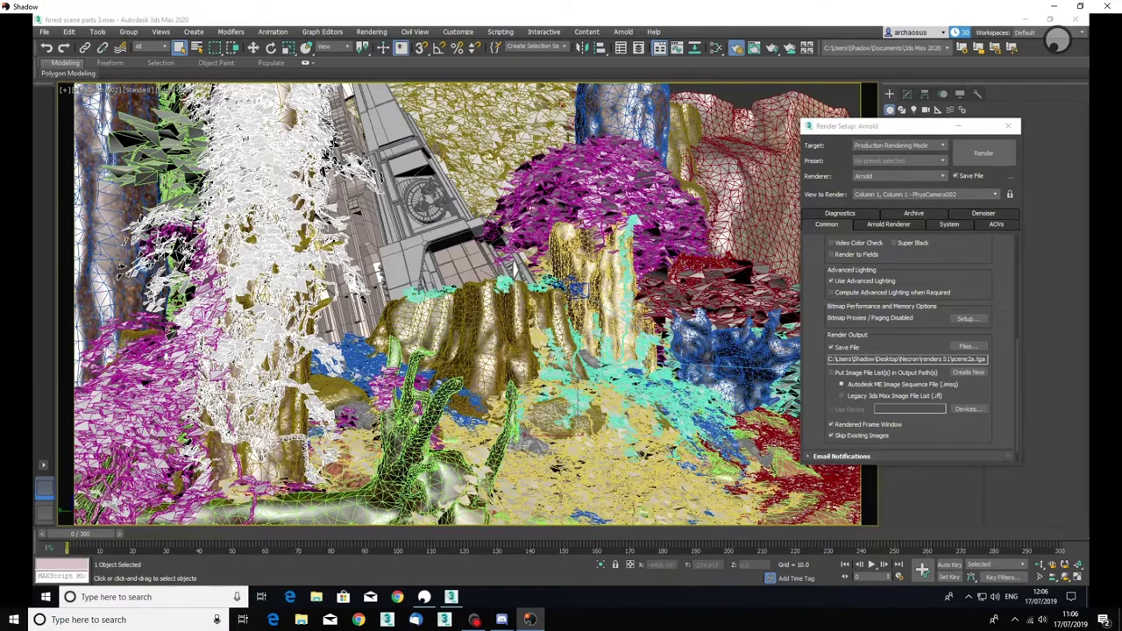
drag(894, 132, 954, 199)
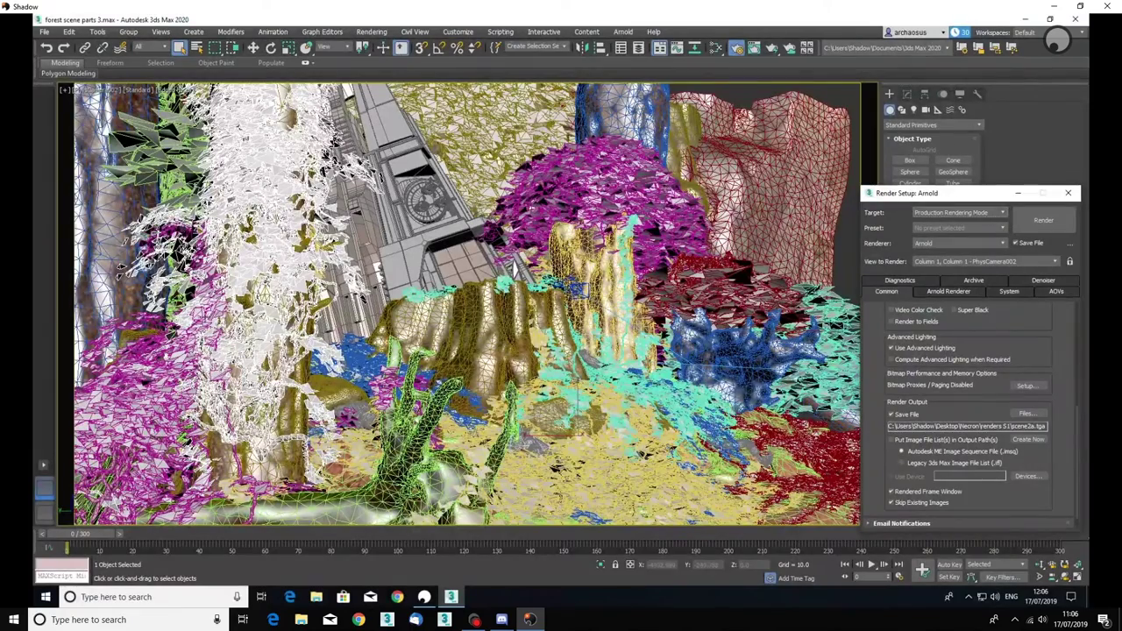
click(48, 597)
text(my computer)
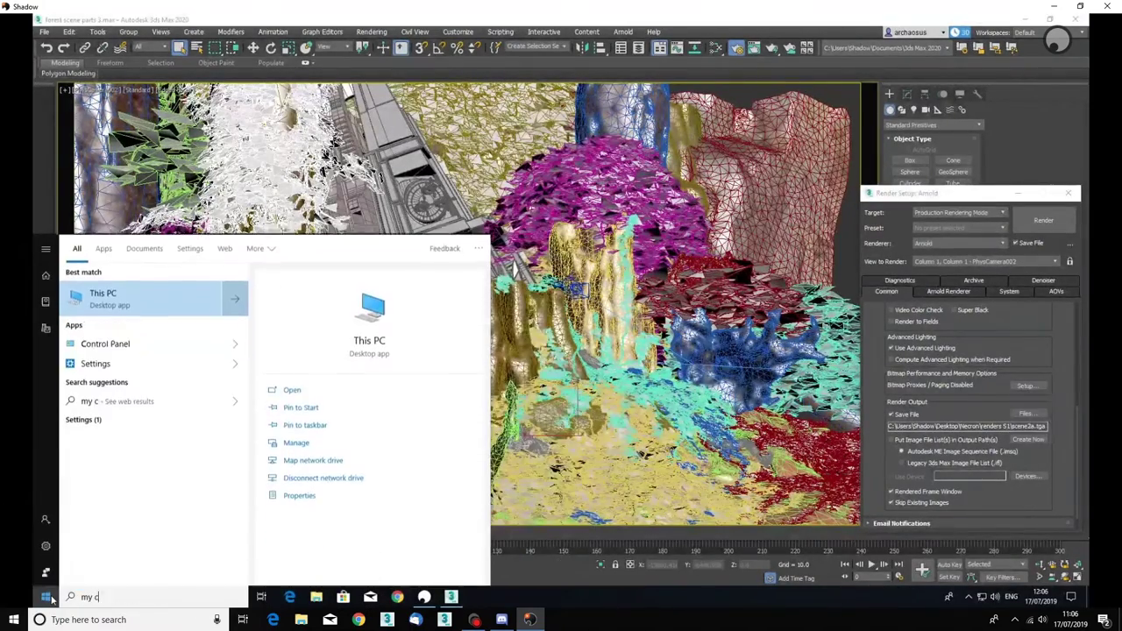
right_click(103, 304)
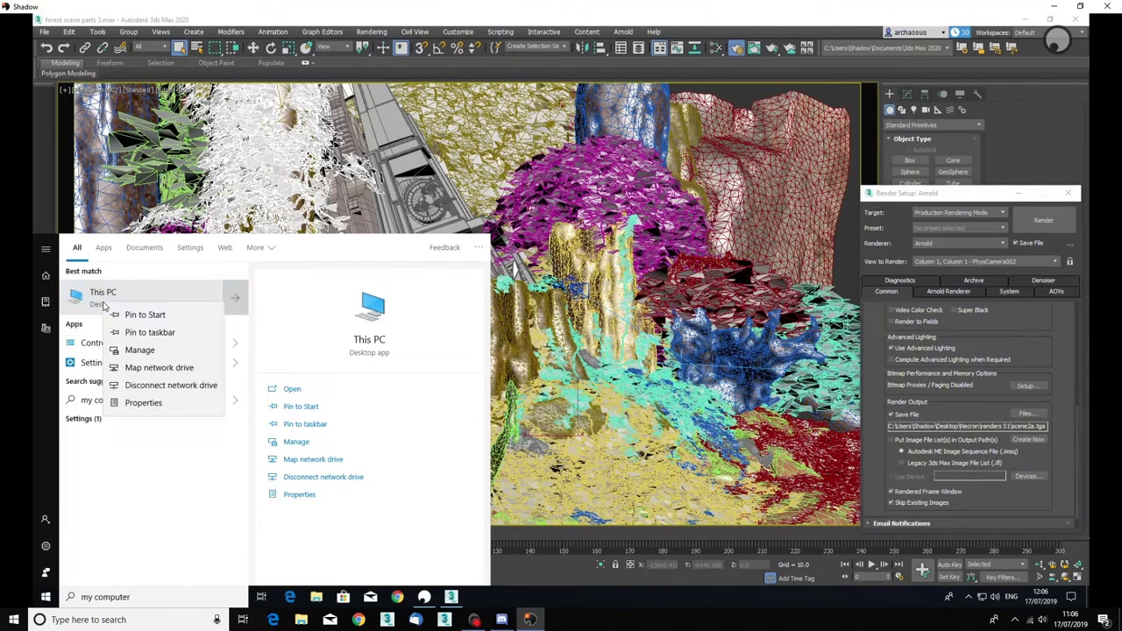
click(143, 402)
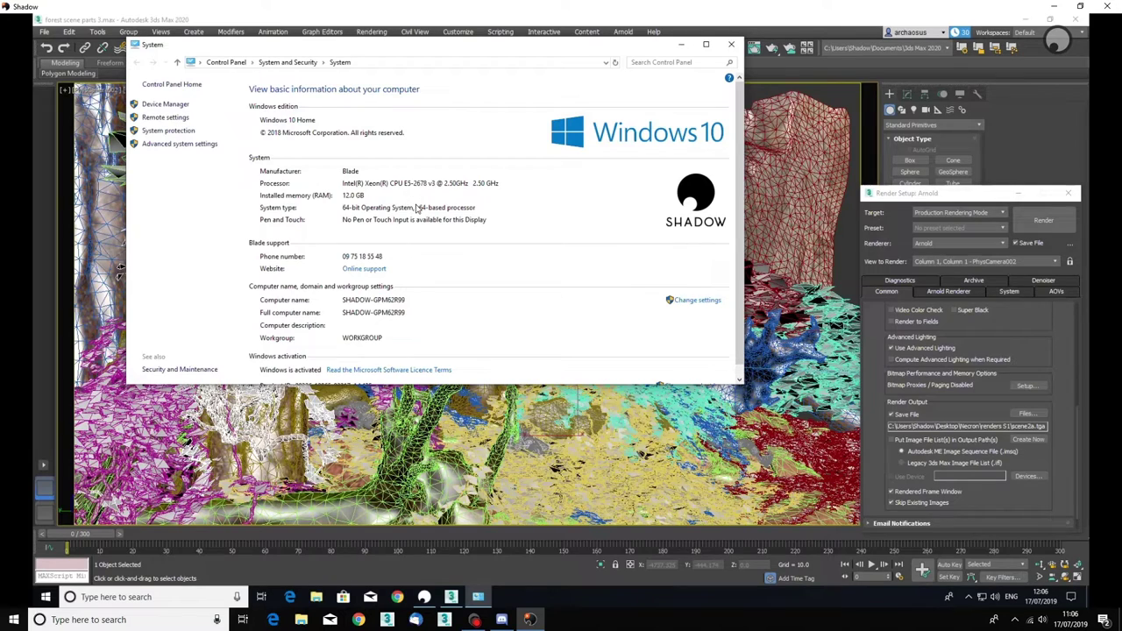
scroll(639, 263, down, 1)
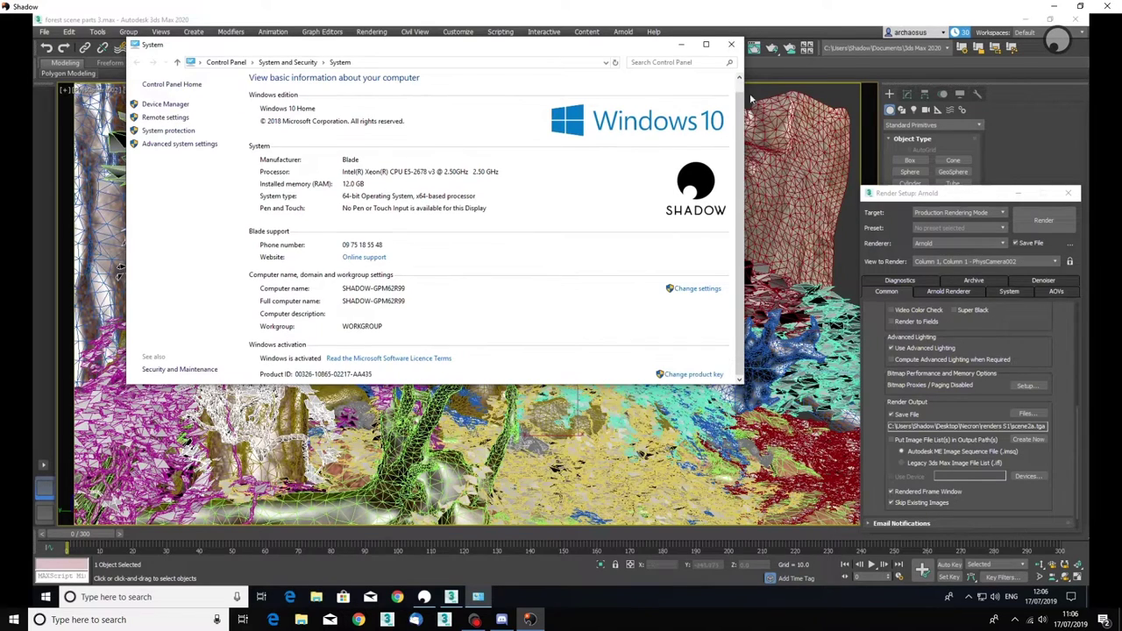
click(731, 44)
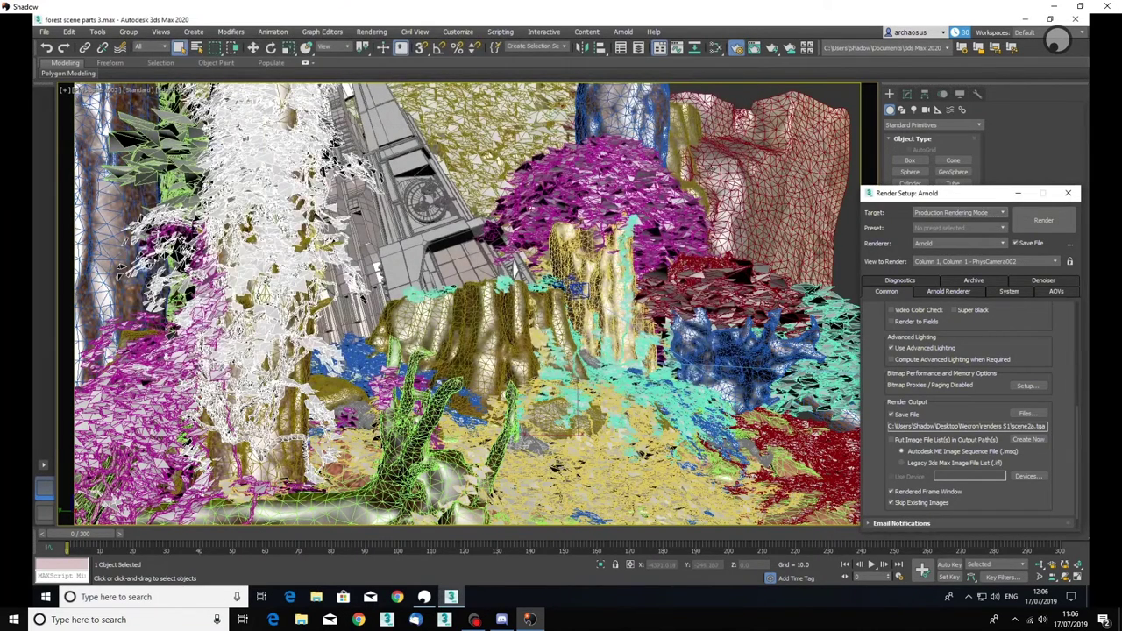
- Check the hidden tray icons, then review the Arnold Renderer and Common render settings
click(1016, 620)
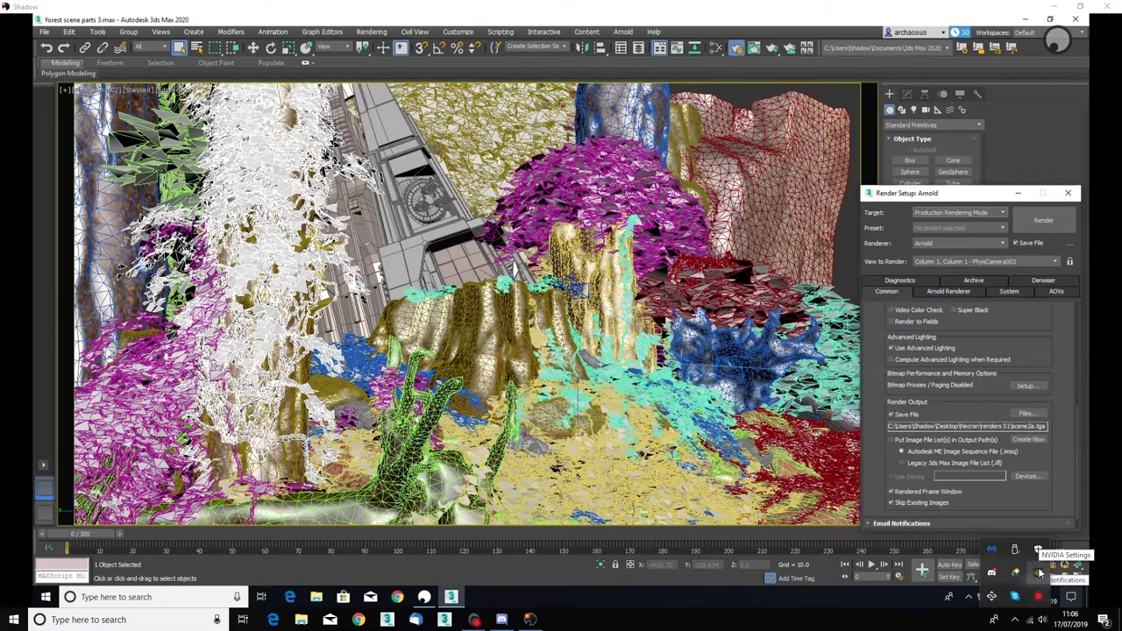
click(971, 199)
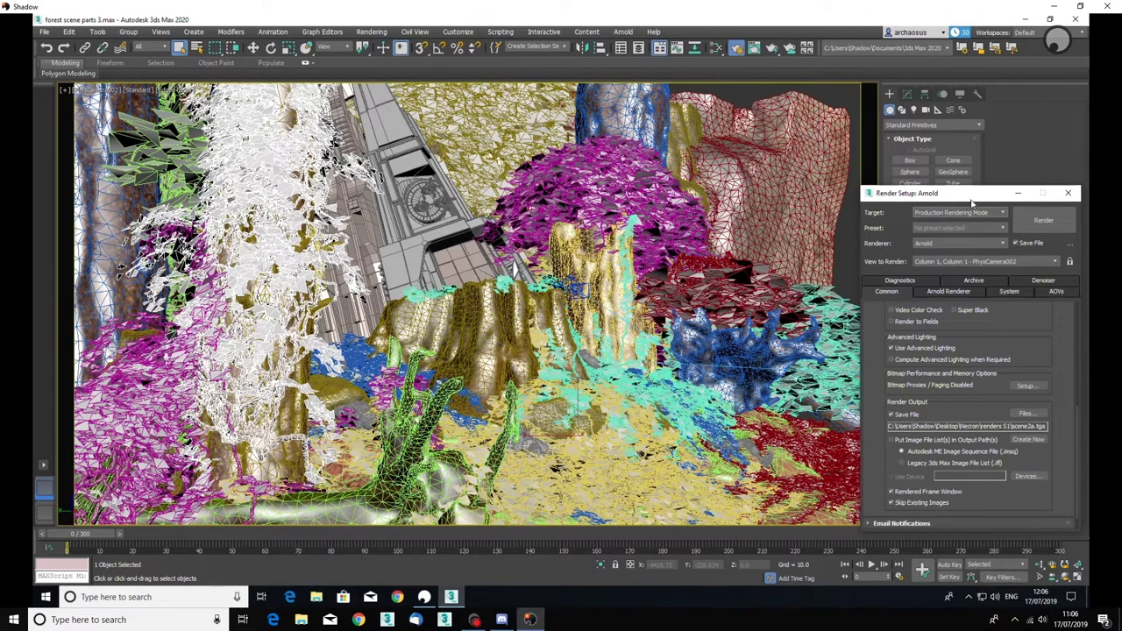
click(948, 292)
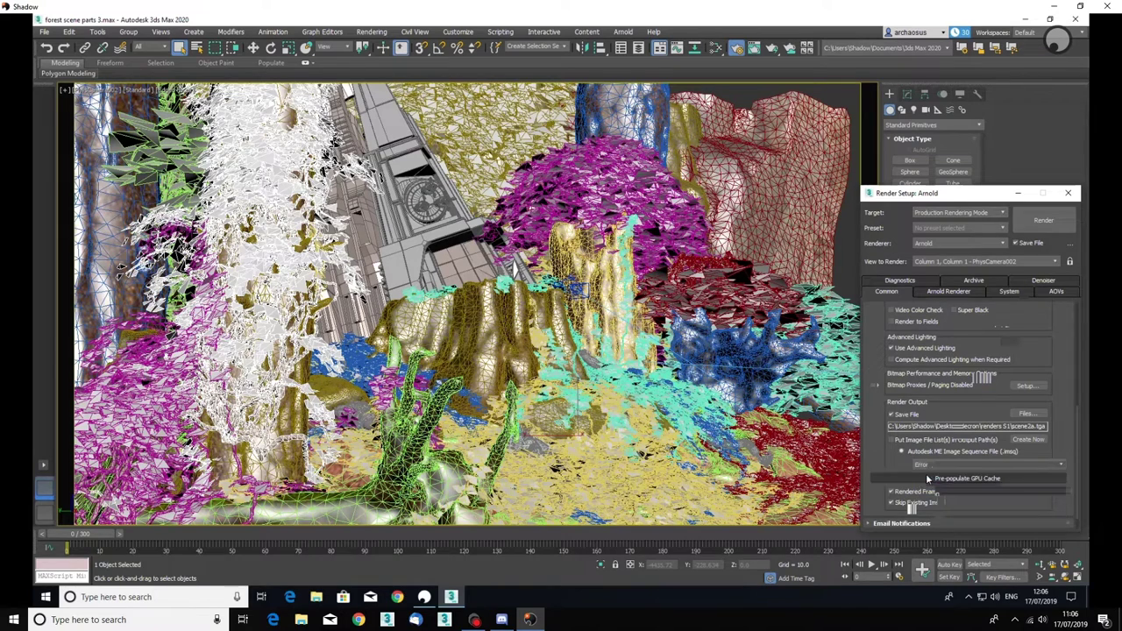
click(888, 292)
- Show the System tab with GPU (BETA) as render device and select two foliage objects
drag(1052, 324, 1057, 360)
drag(1064, 319, 1047, 440)
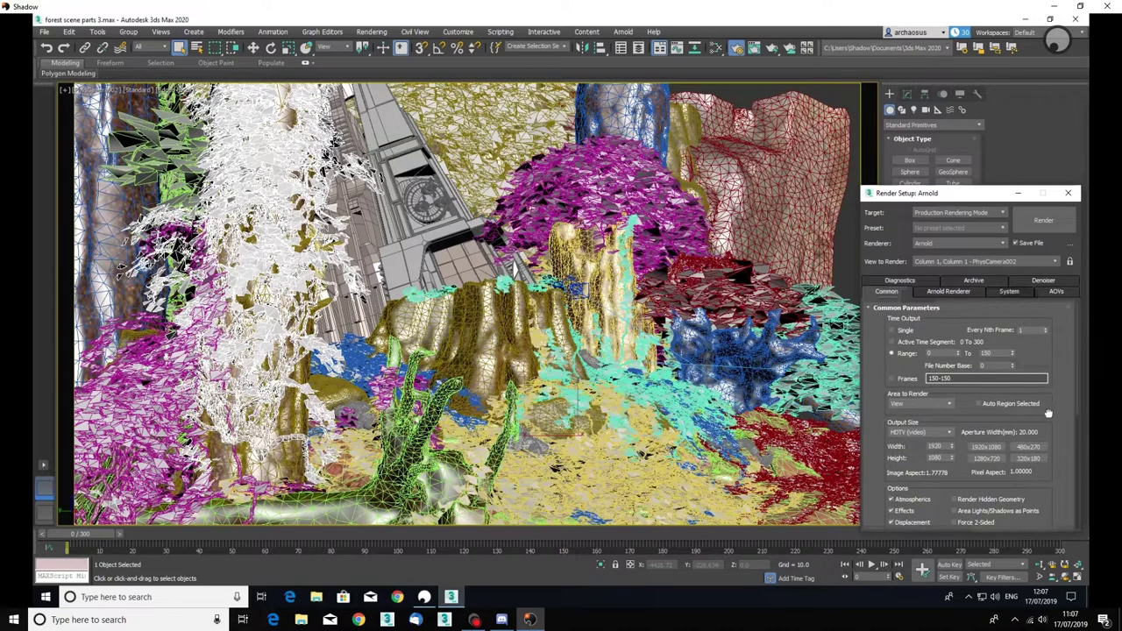
click(1010, 293)
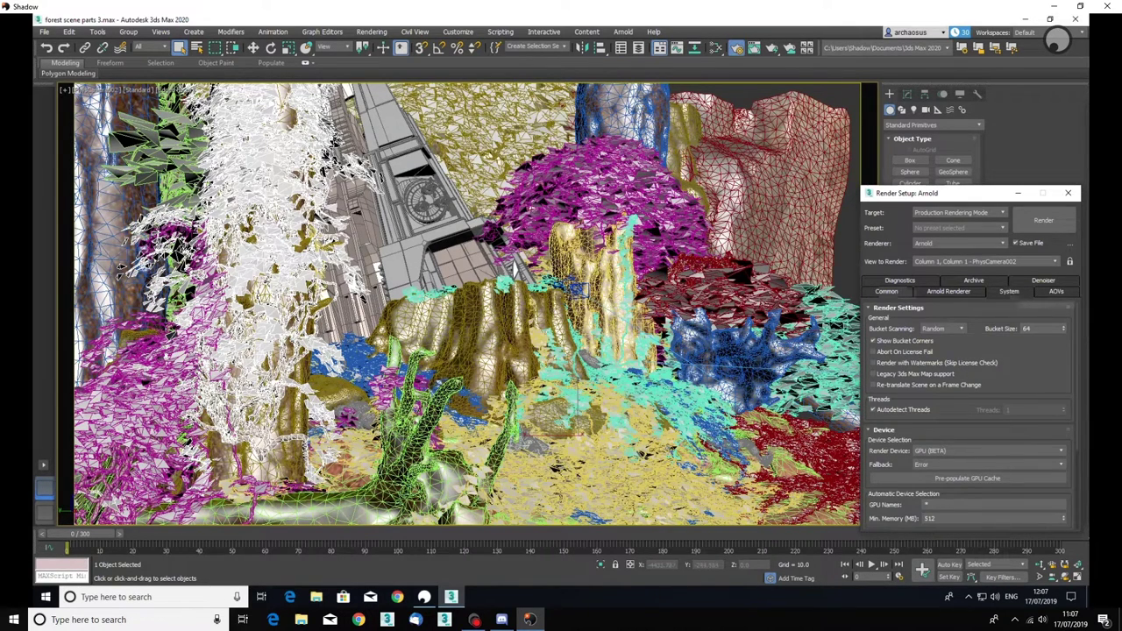
click(736, 279)
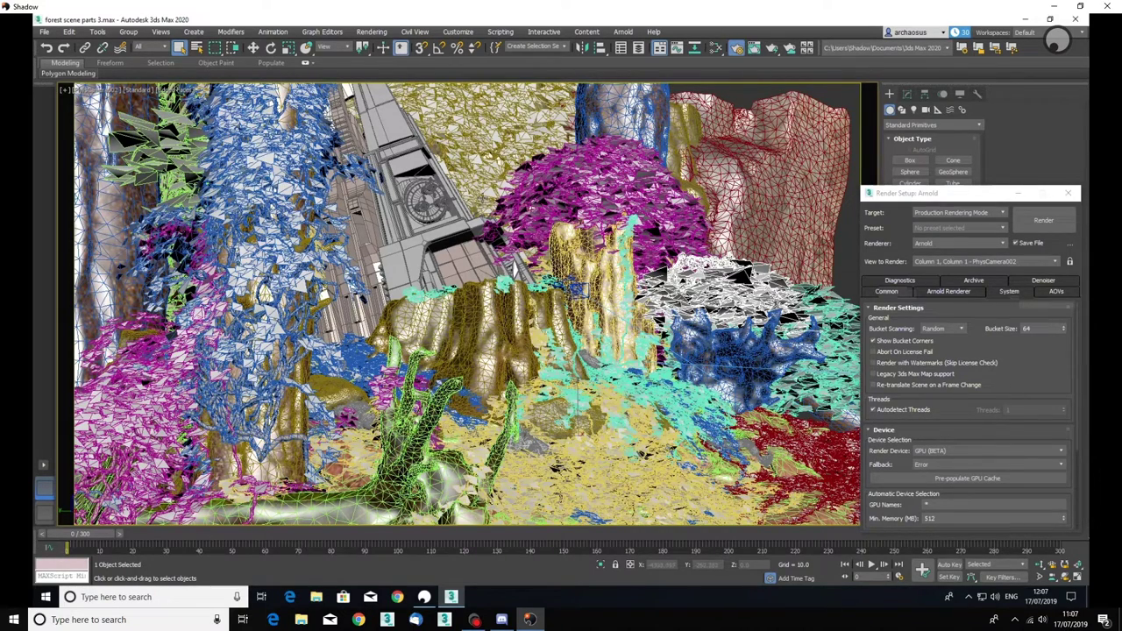
click(482, 198)
- Shade with textures, scrub the camera to about frame 87, and scroll Common settings to Render Output
key(F3)
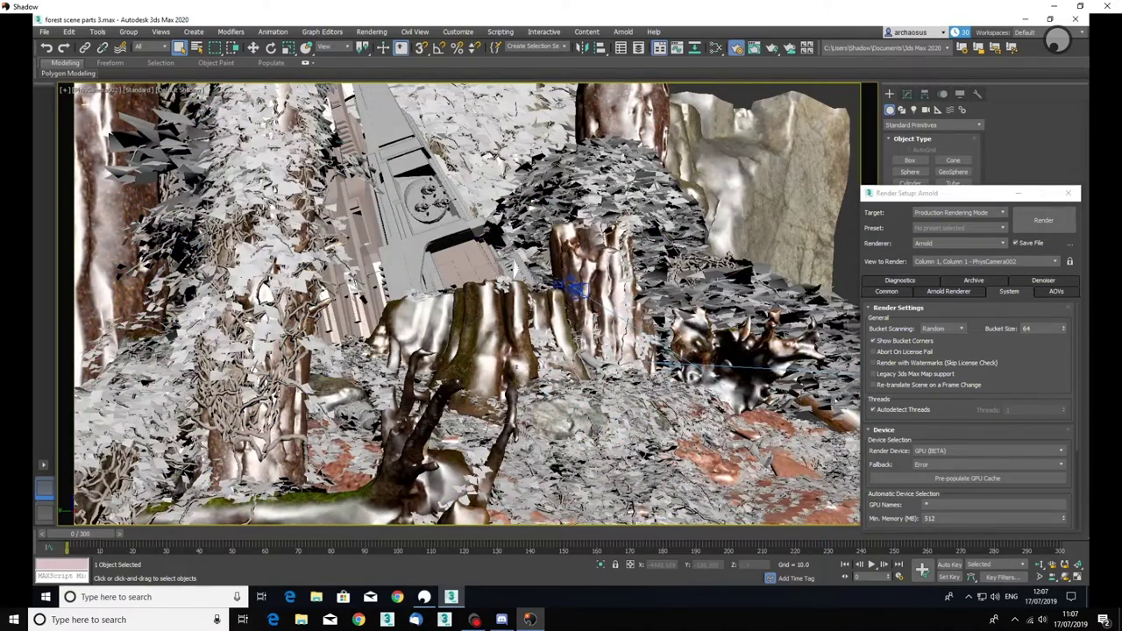
drag(93, 538, 49, 543)
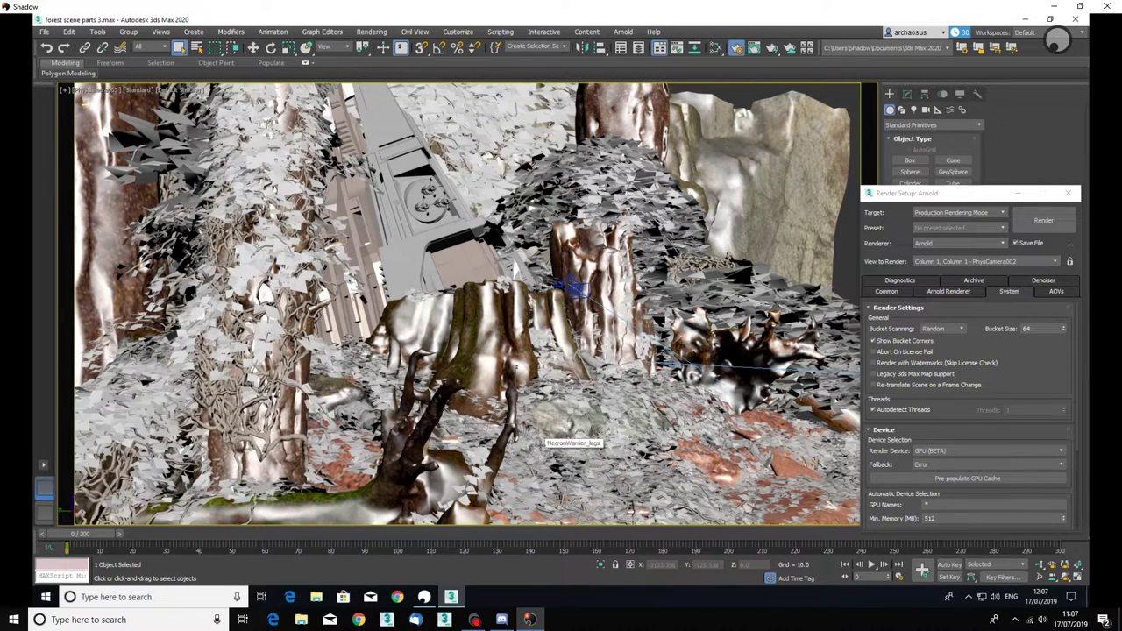
click(885, 291)
scroll(1063, 494, down, 5)
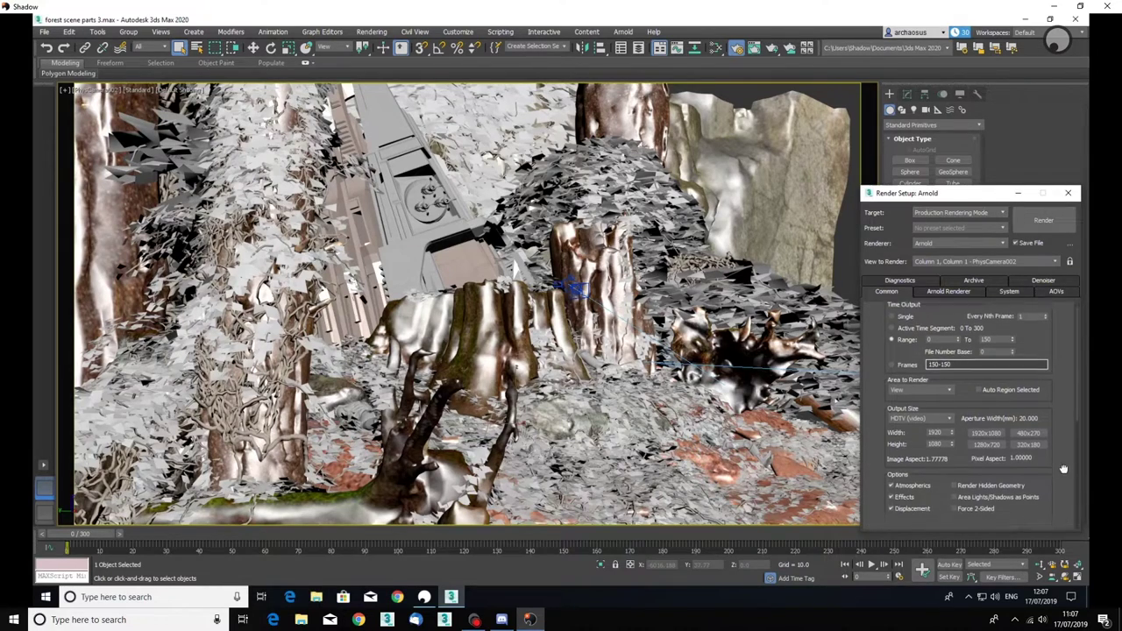
scroll(1047, 351, down, 3)
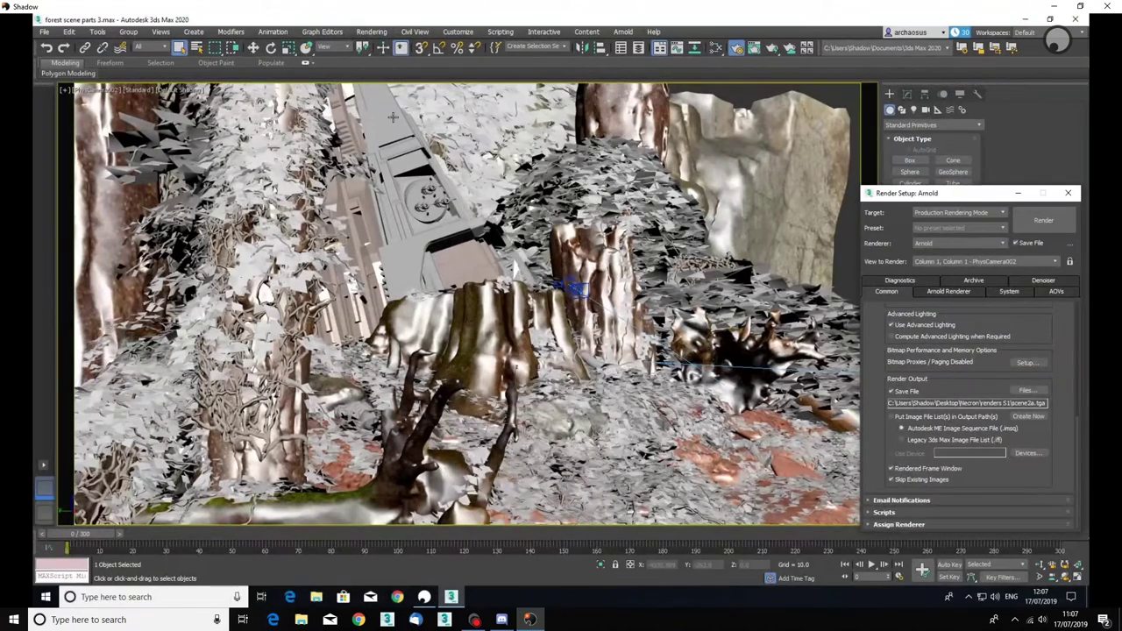
- Load scene2a0000.tga from Desktop > Necron > renders S1 as a sequence into RAM Player Channel A
click(372, 32)
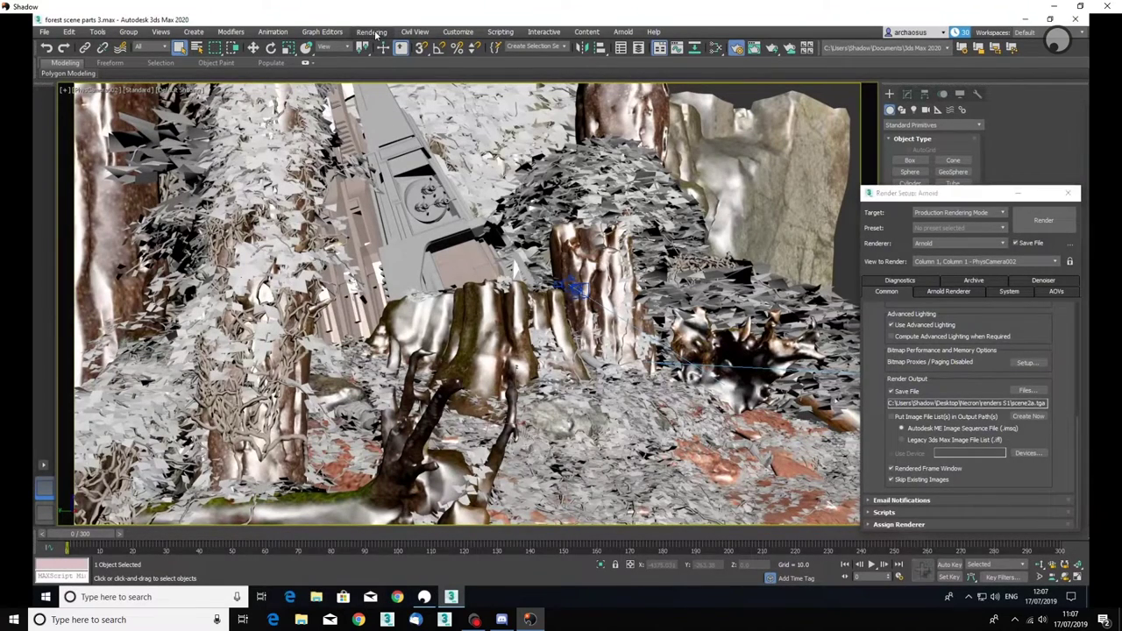
click(376, 32)
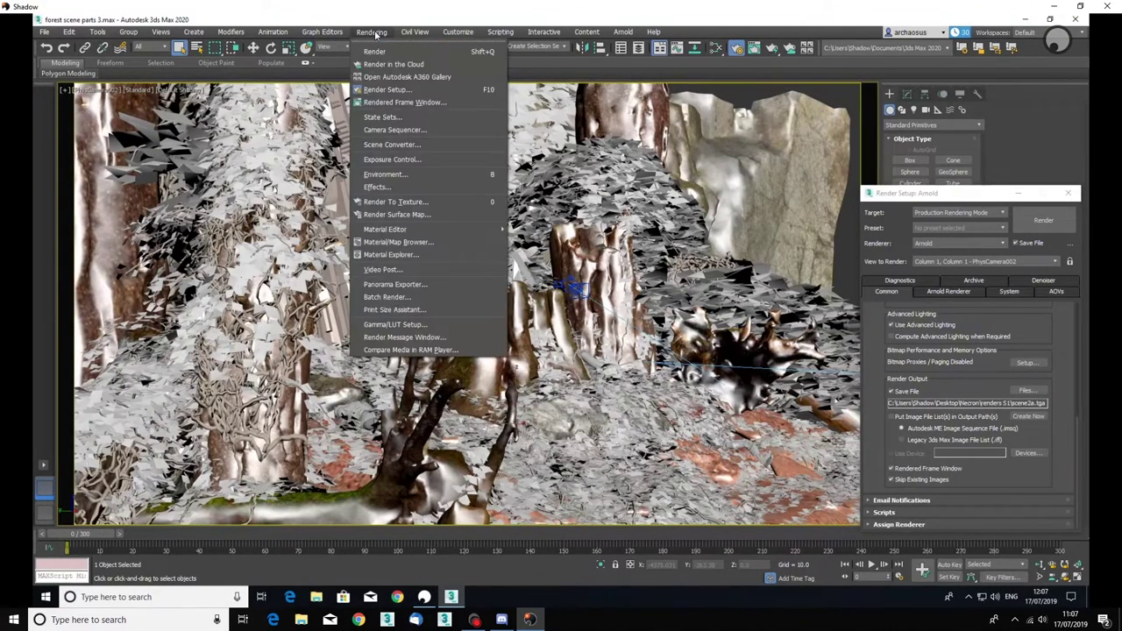
click(388, 351)
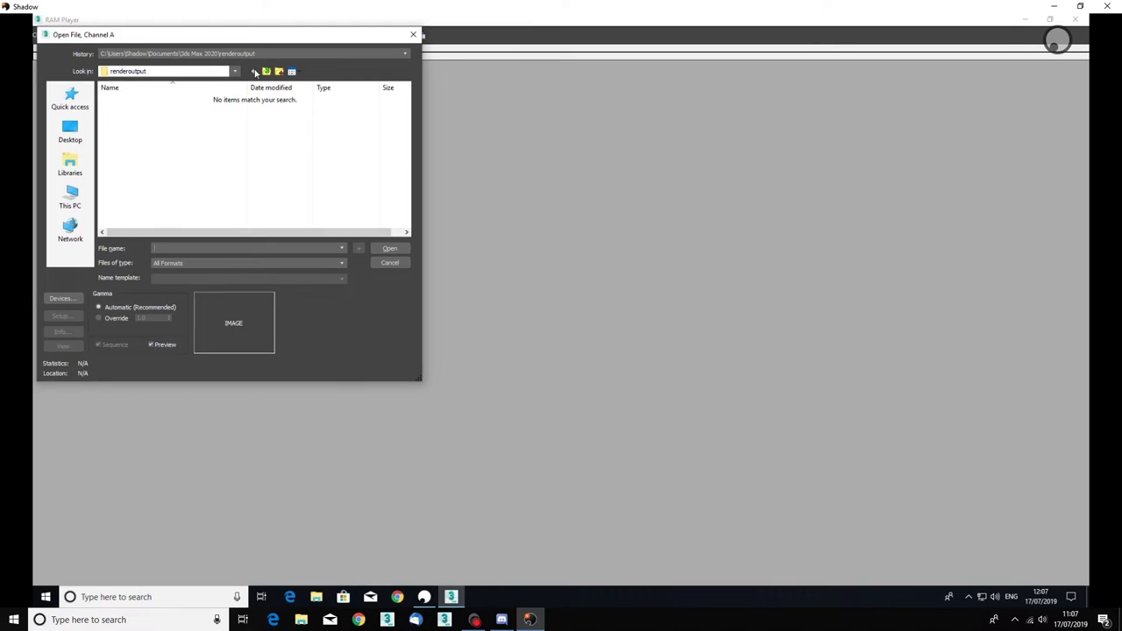
click(72, 138)
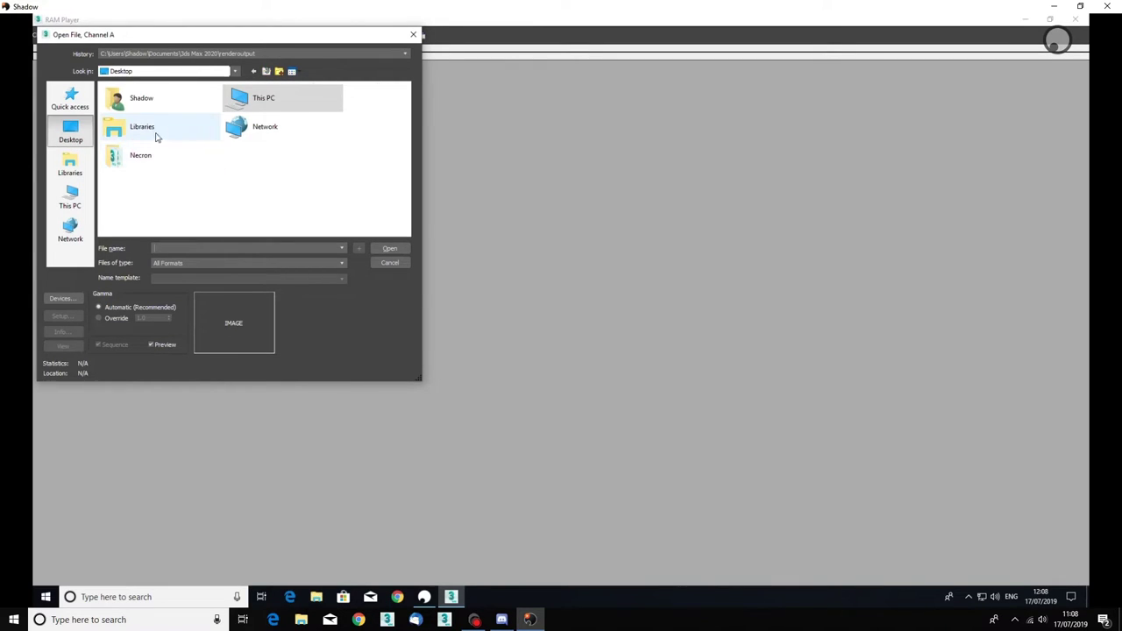
double_click(150, 154)
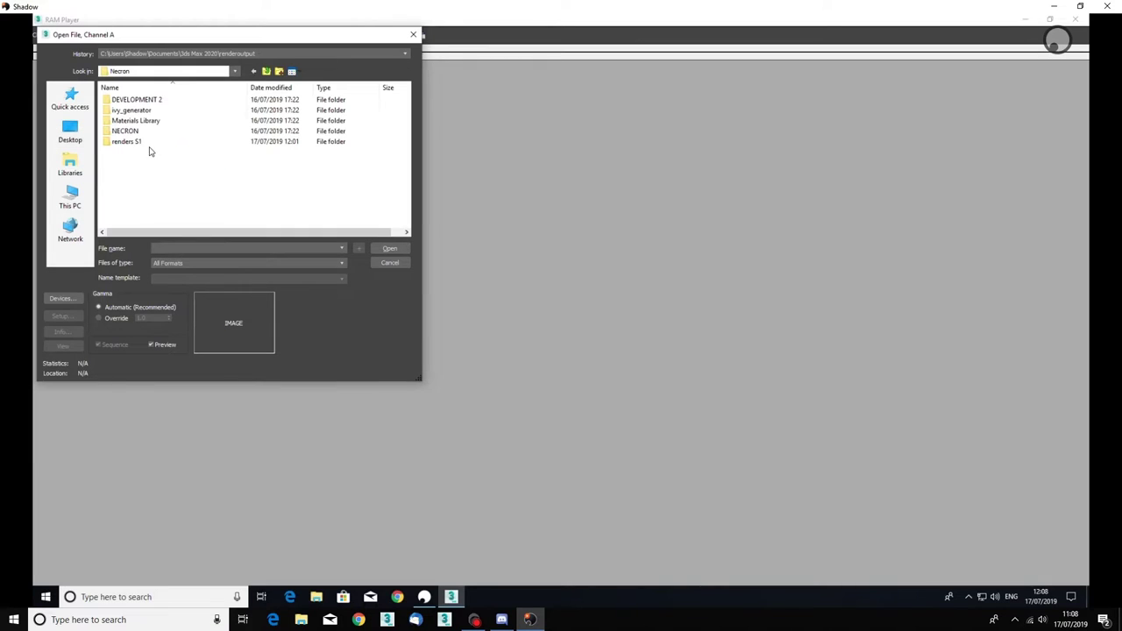
click(138, 142)
double_click(138, 143)
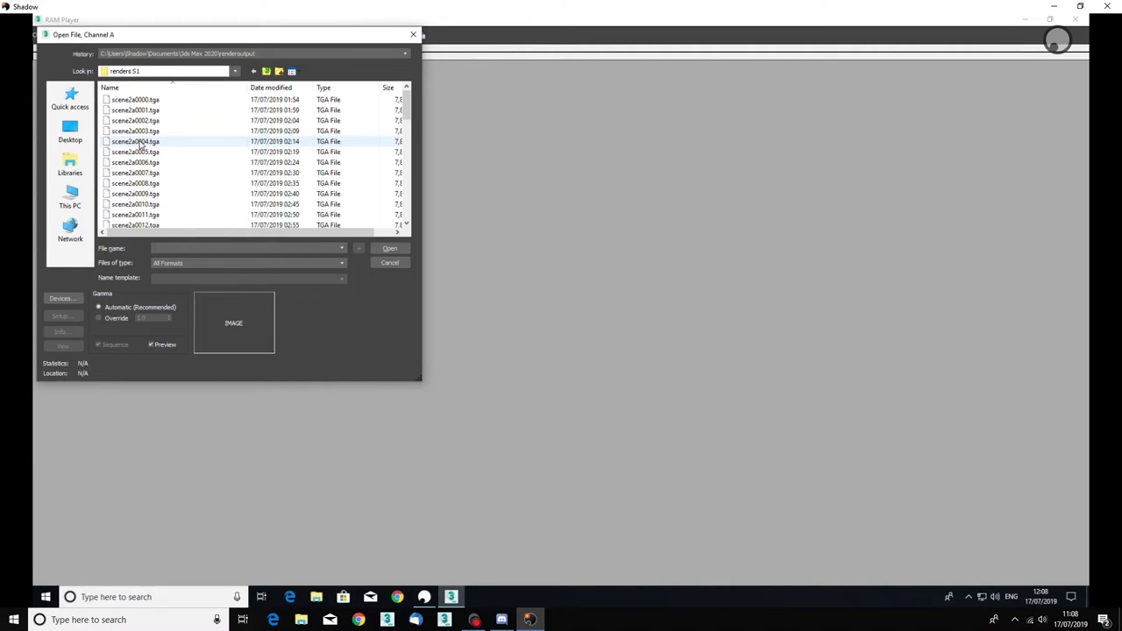
click(140, 100)
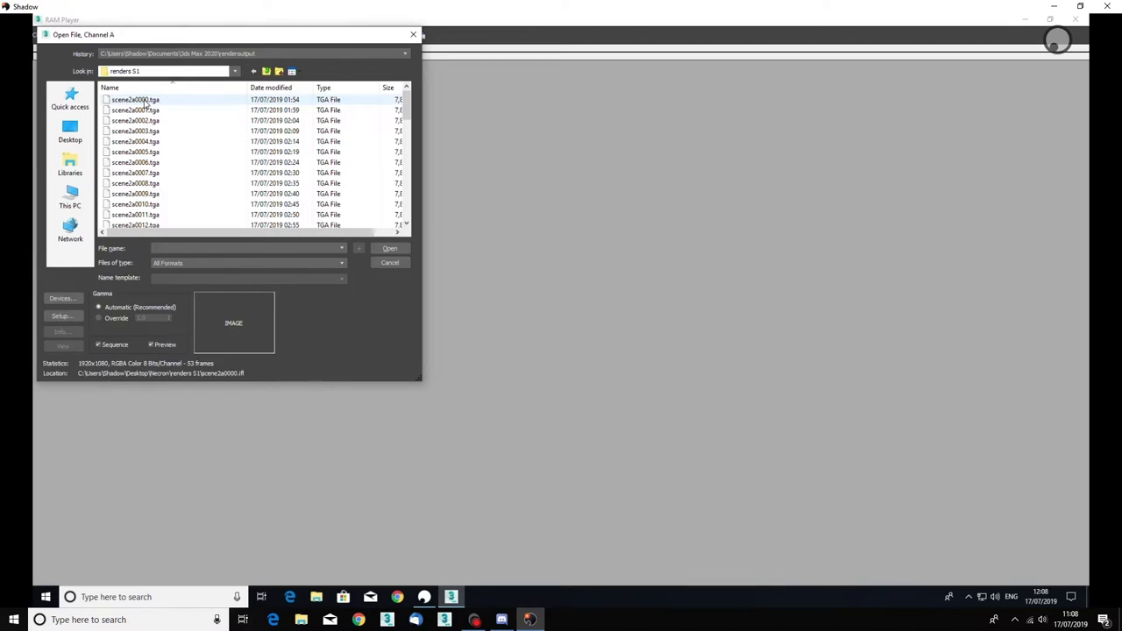
click(391, 252)
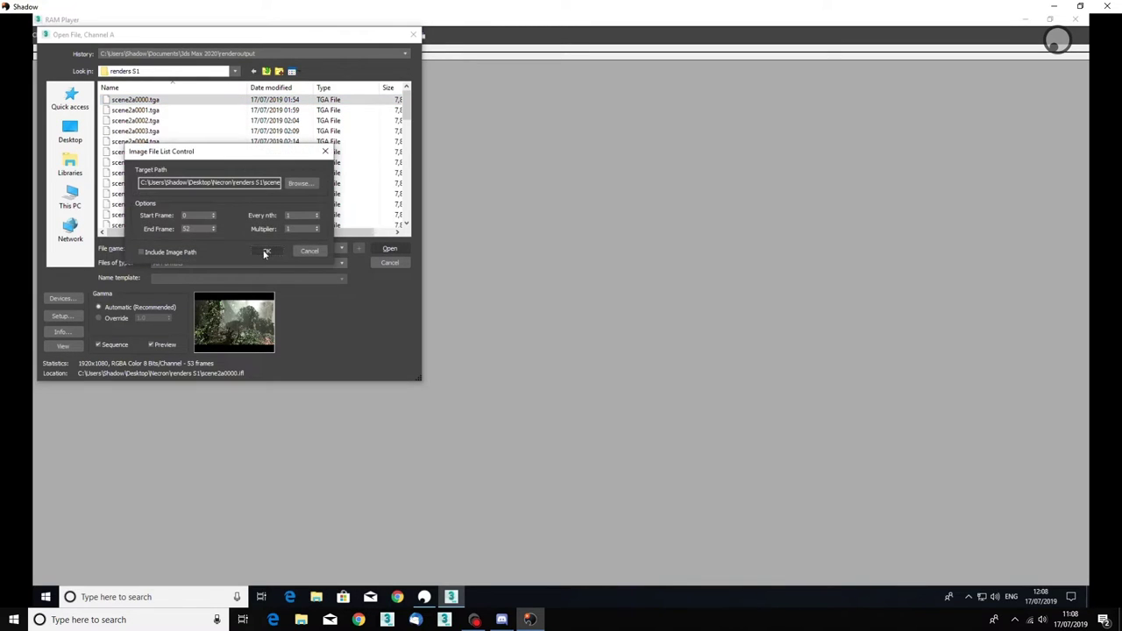
click(267, 252)
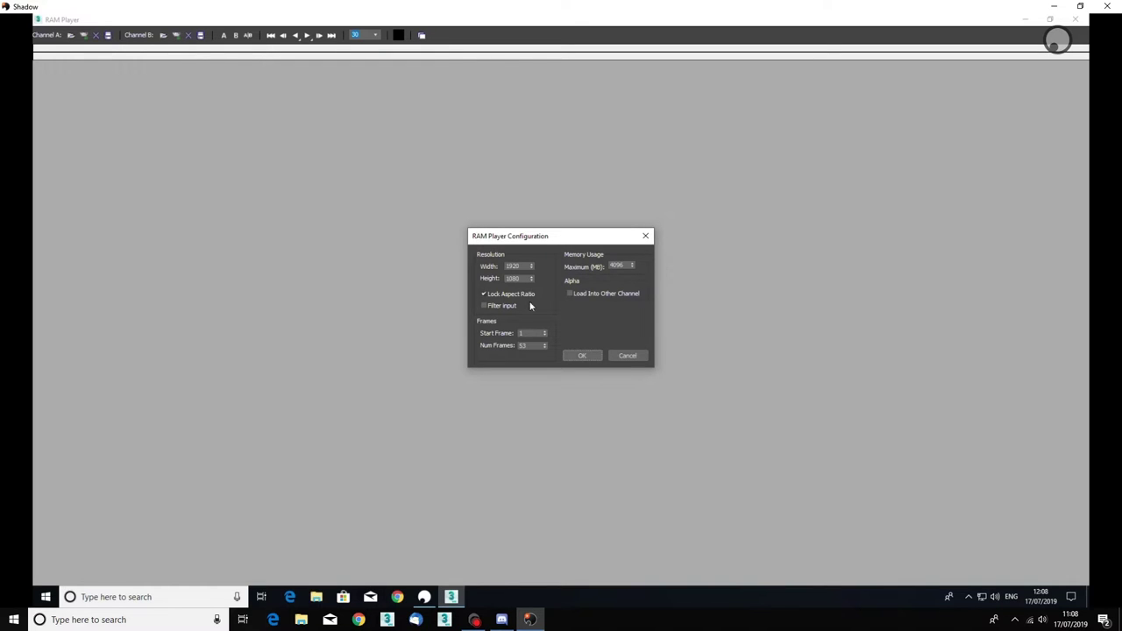
- Accept the 1920×1080, 53-frame RAM Player configuration to load every frame
click(580, 356)
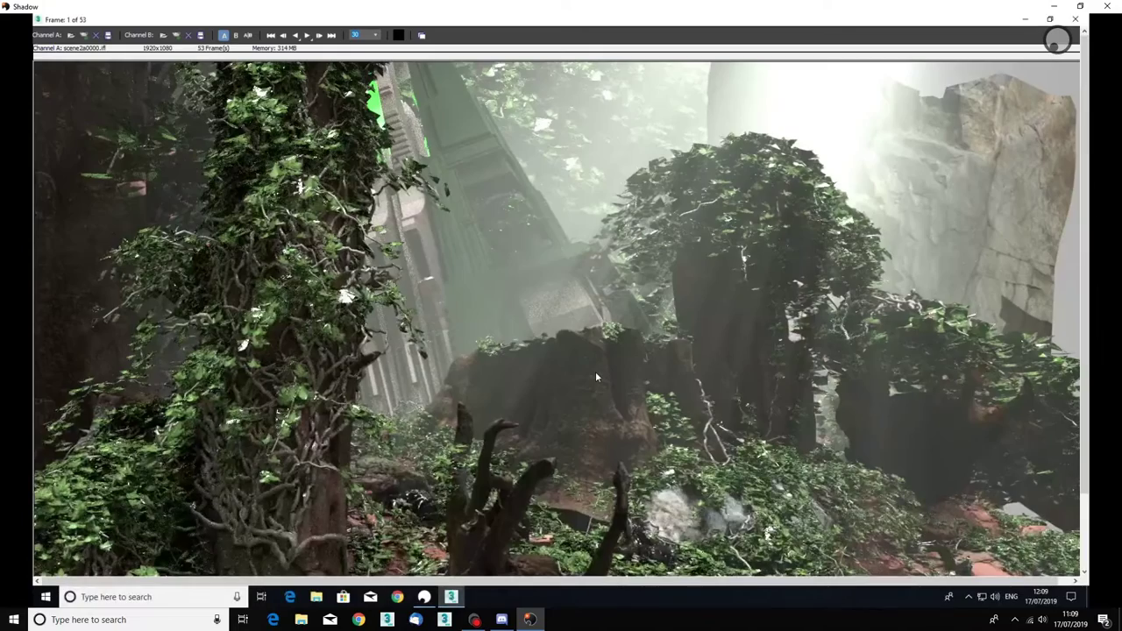
- Play the rendered forest sequence at 30 fps and stop it on frame 15 of 53
click(307, 35)
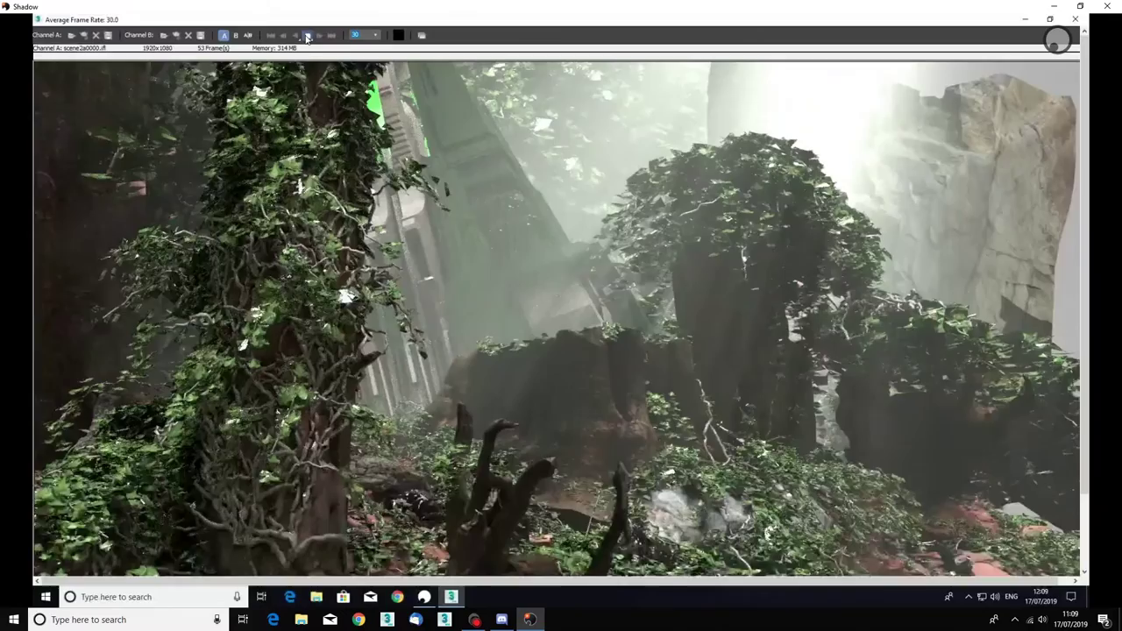
click(307, 35)
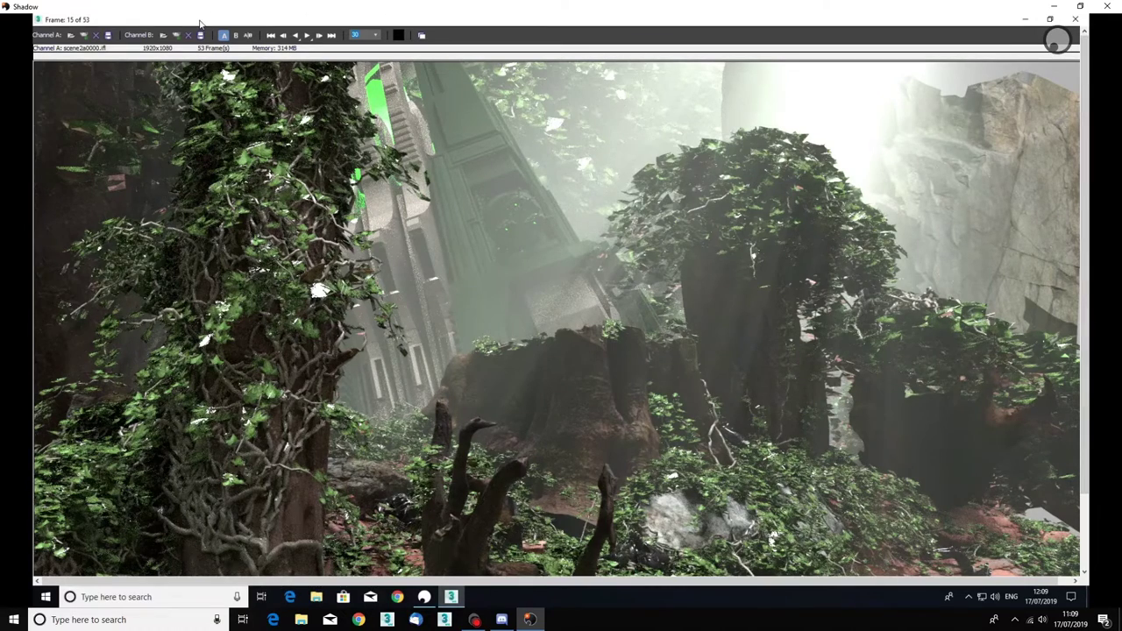
- Close the RAM Player and confirm exiting it
double_click(158, 20)
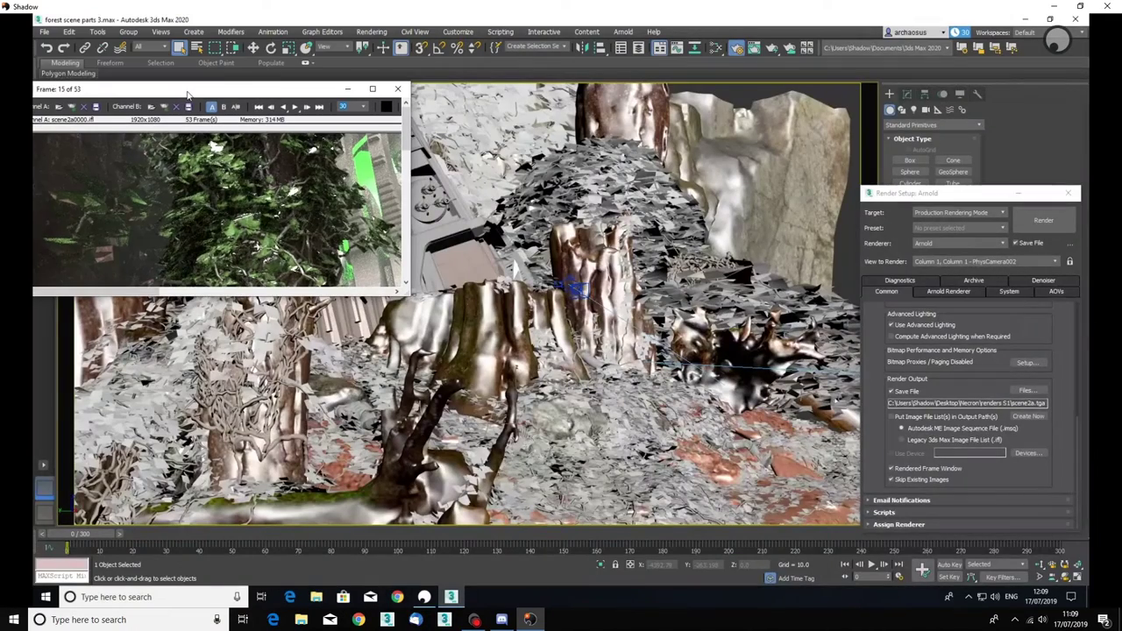
click(397, 91)
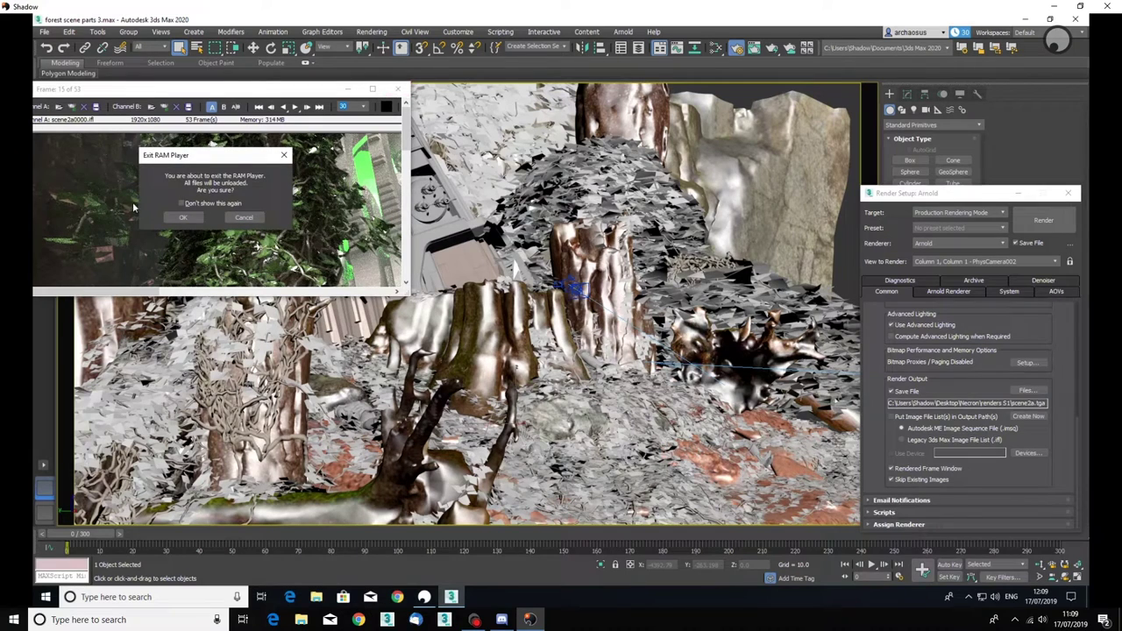
click(183, 217)
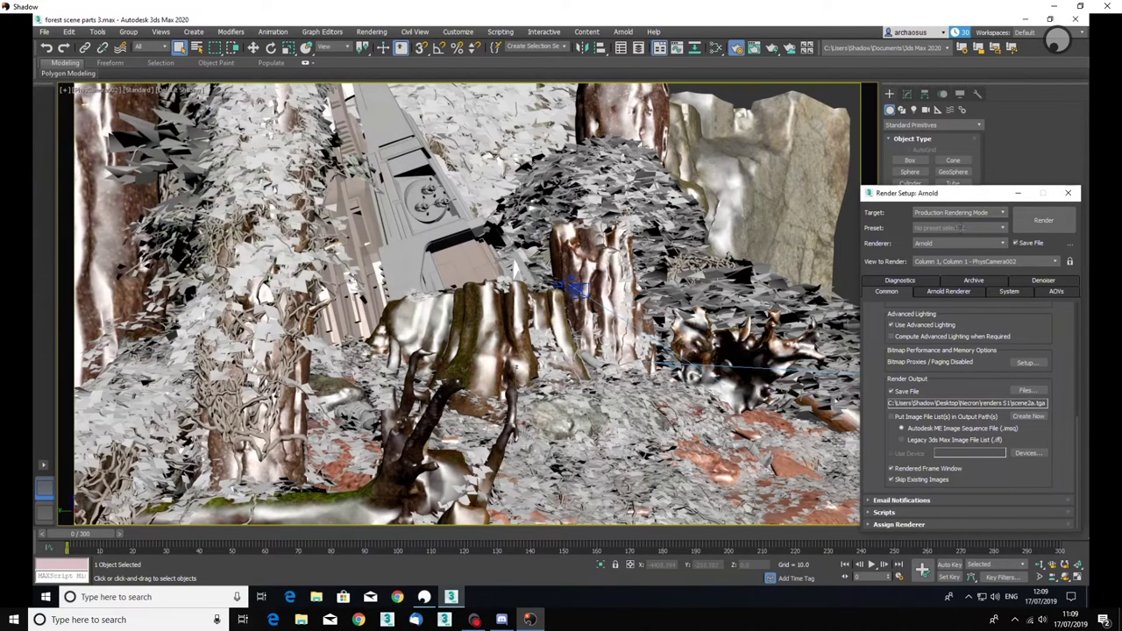
- Pre-populate Arnold's GPU cache from the System tab of Render Setup
click(1007, 293)
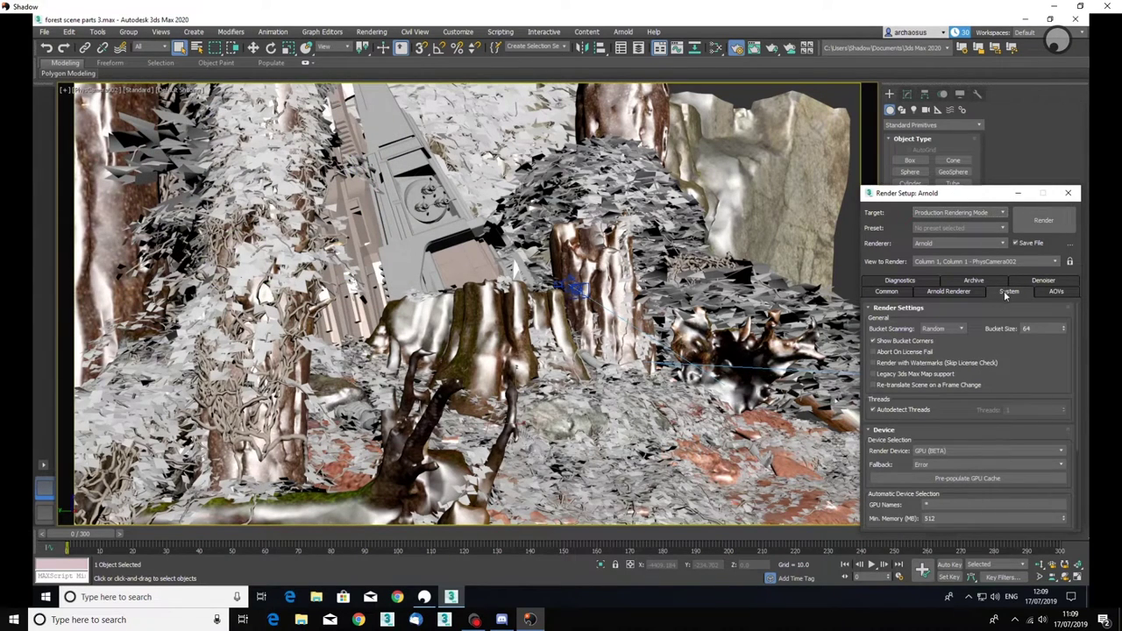
click(929, 479)
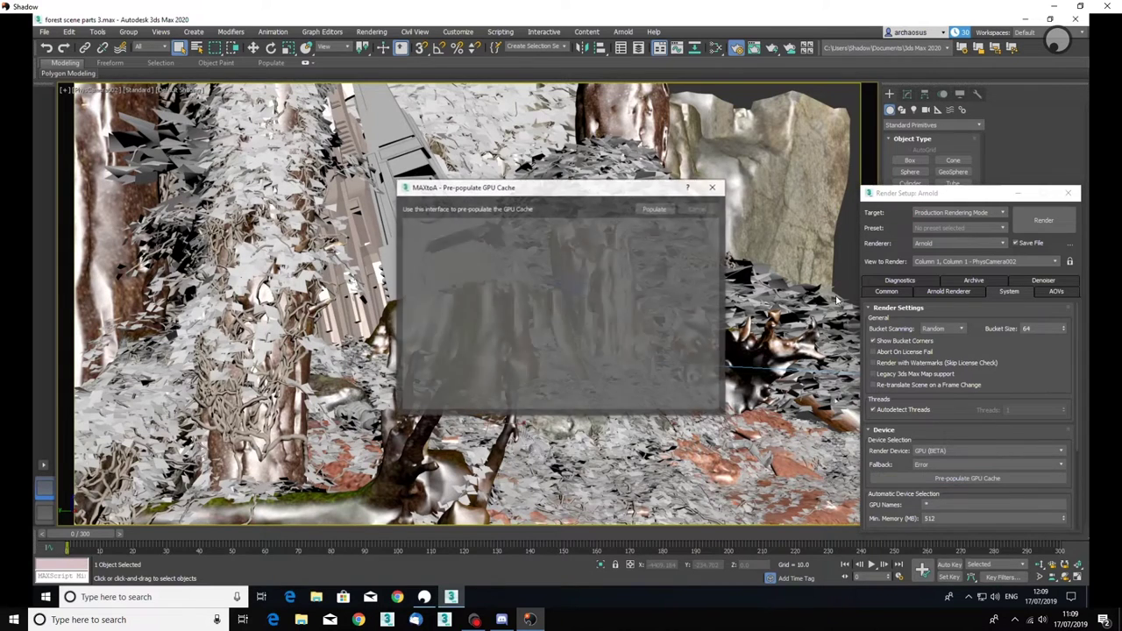
click(653, 210)
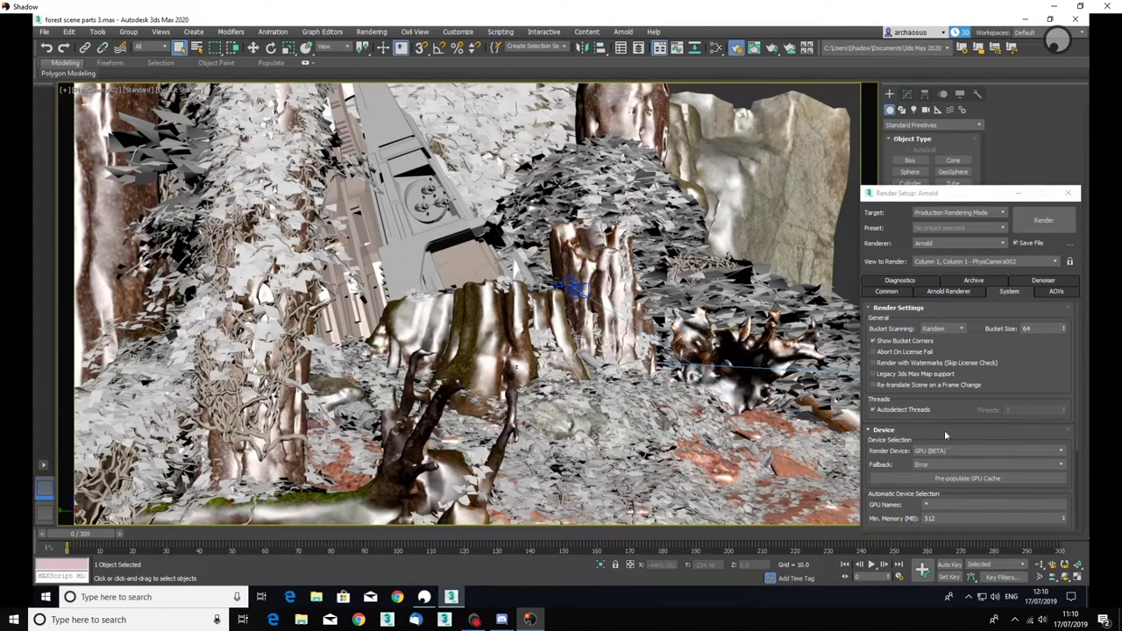
- Save the forest scene and return Render Setup to Common, with output still scene2a.tga
click(44, 33)
click(74, 119)
scroll(1065, 390, down, 5)
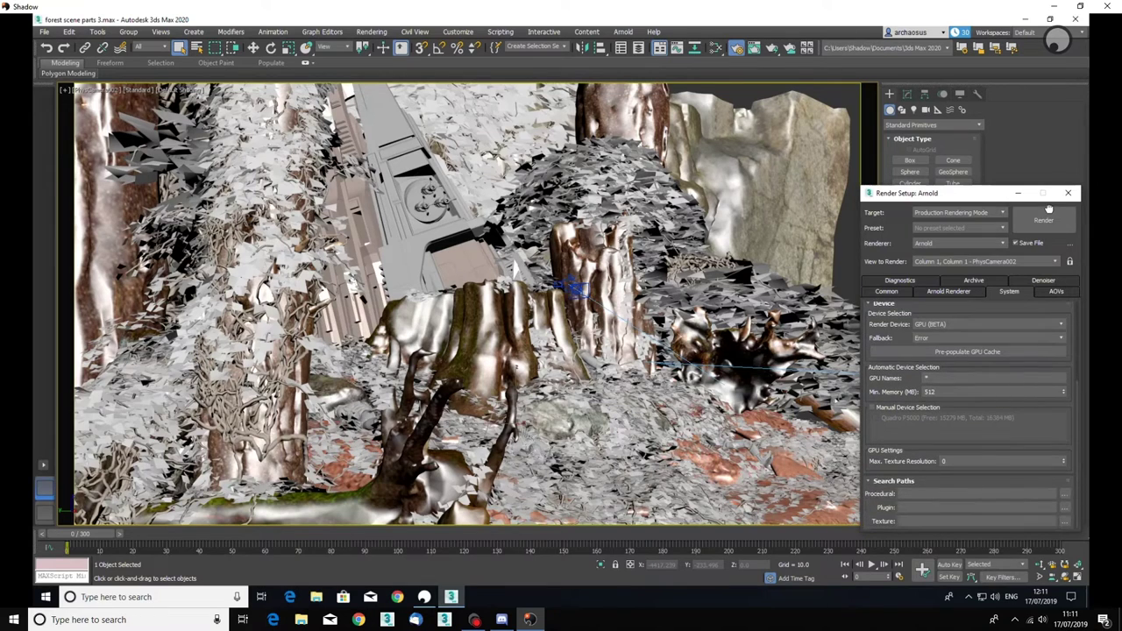
scroll(1037, 313, up, 5)
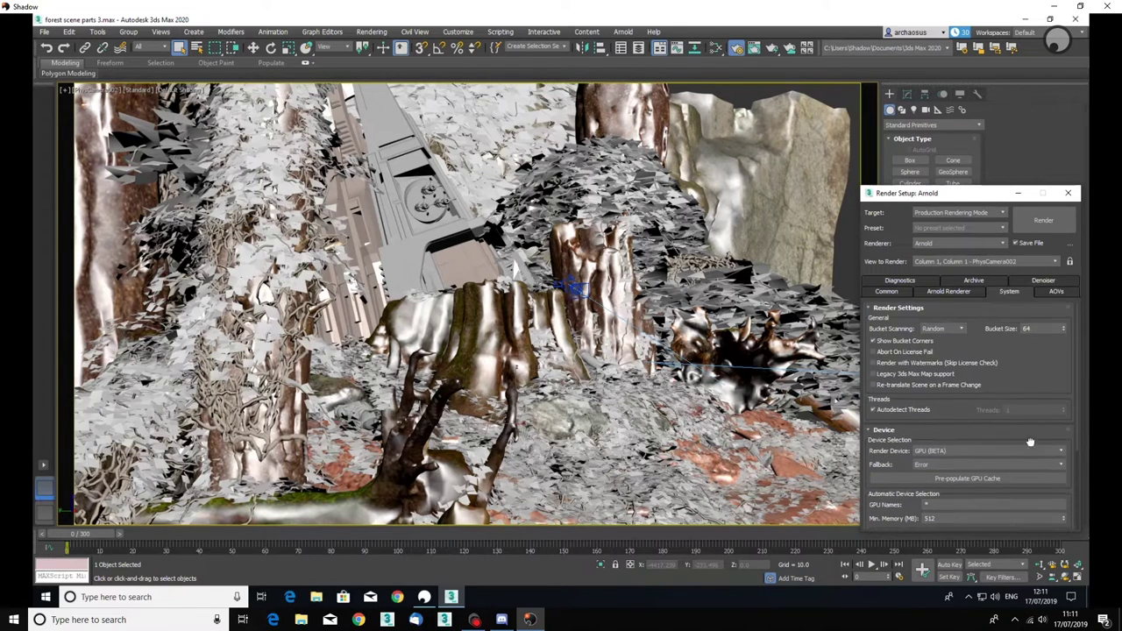
click(895, 294)
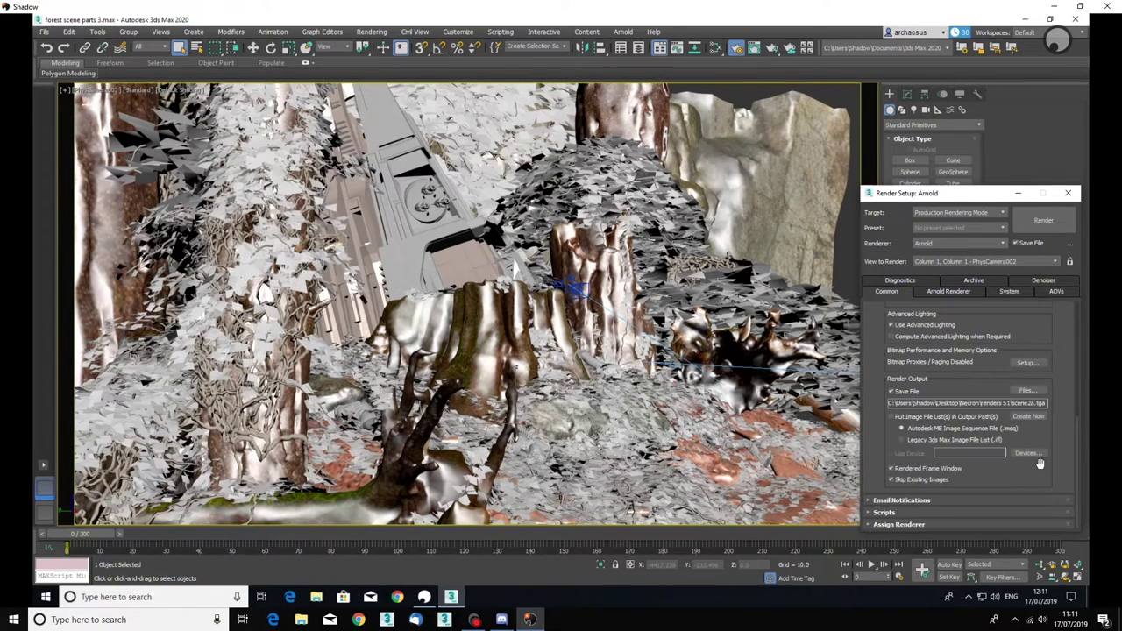
- Start the production animation render from PhysCamera002, writing scene2a.tga frames
click(1058, 218)
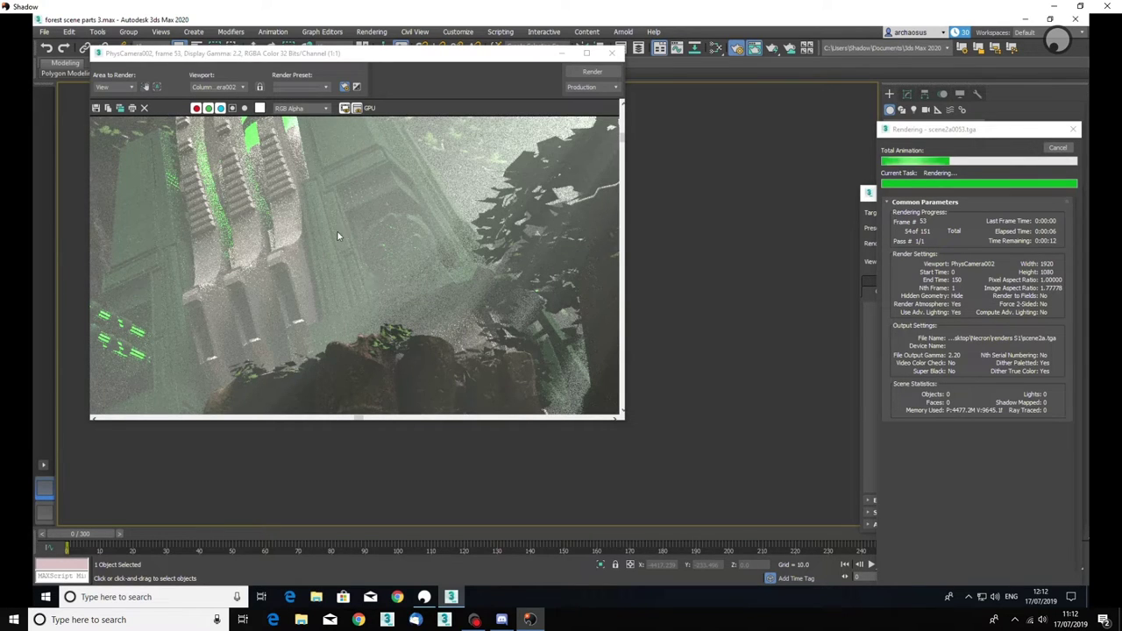
- Zoom the rendered frame window back out to 1:2 while frame 53 refines
scroll(391, 243, down, 1)
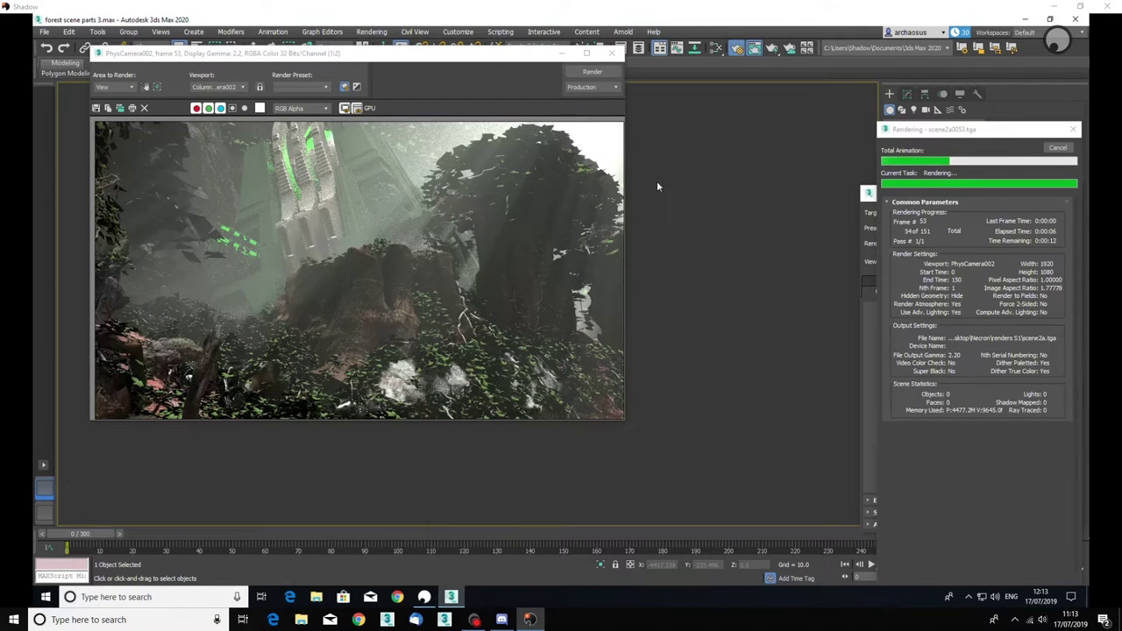
- Take the Shadow cloud PC window out of full screen, move it aside, and minimise it
click(576, 16)
drag(684, 49, 1040, 103)
key(super+Down)
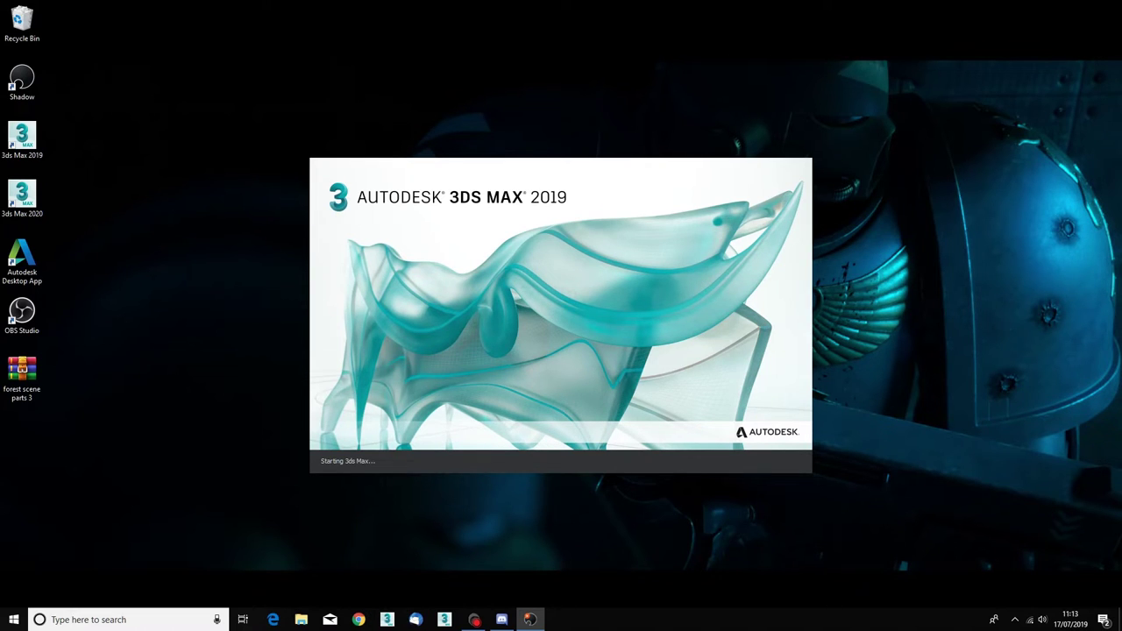
drag(1121, 46, 710, 59)
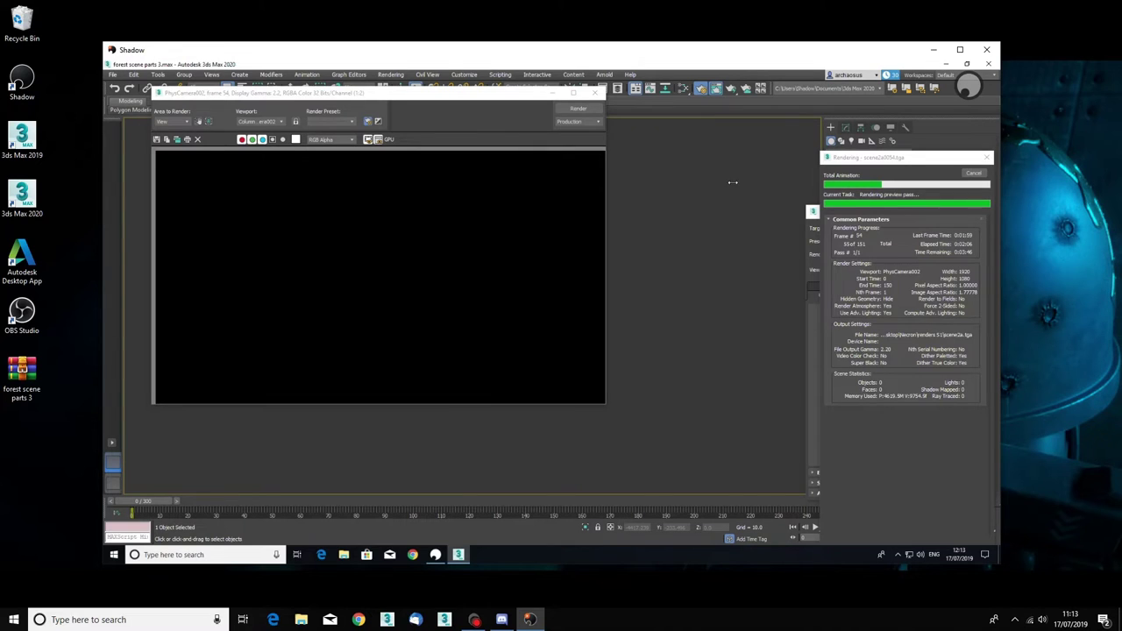
drag(430, 57, 1121, 114)
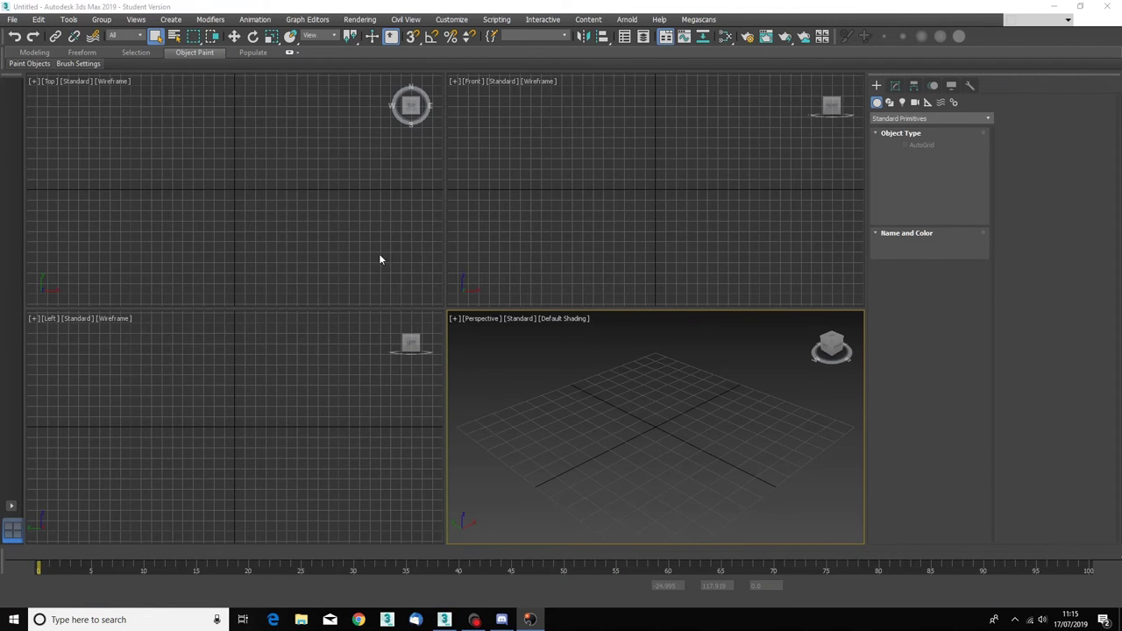
- Reopen forest scene parts 3.max from the recent files list
click(12, 21)
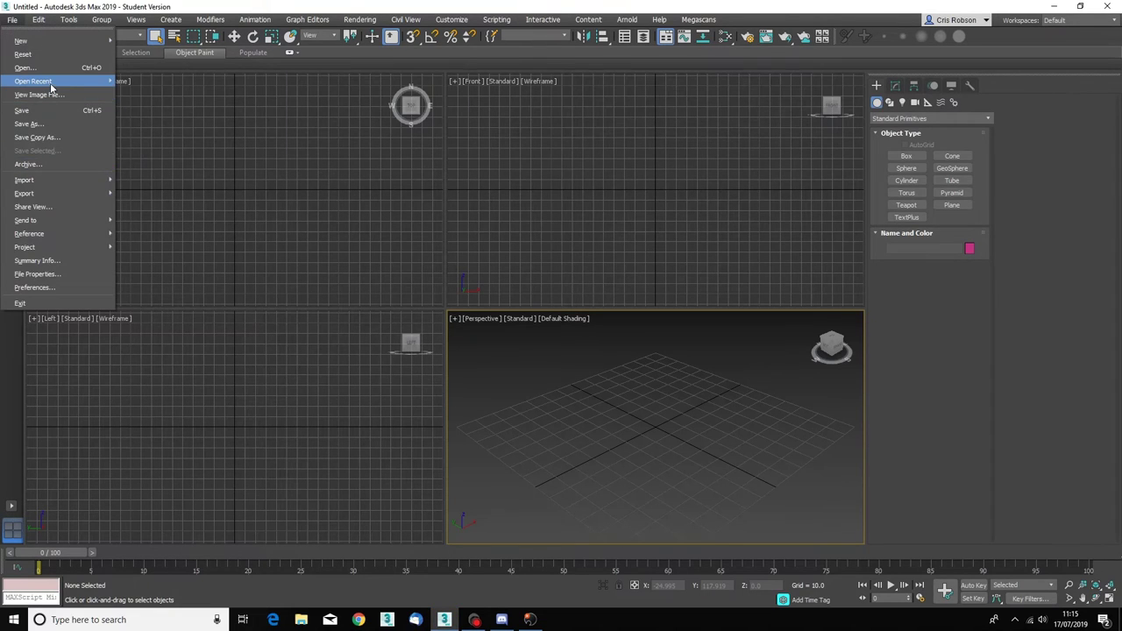
mouse_move(51, 87)
click(159, 91)
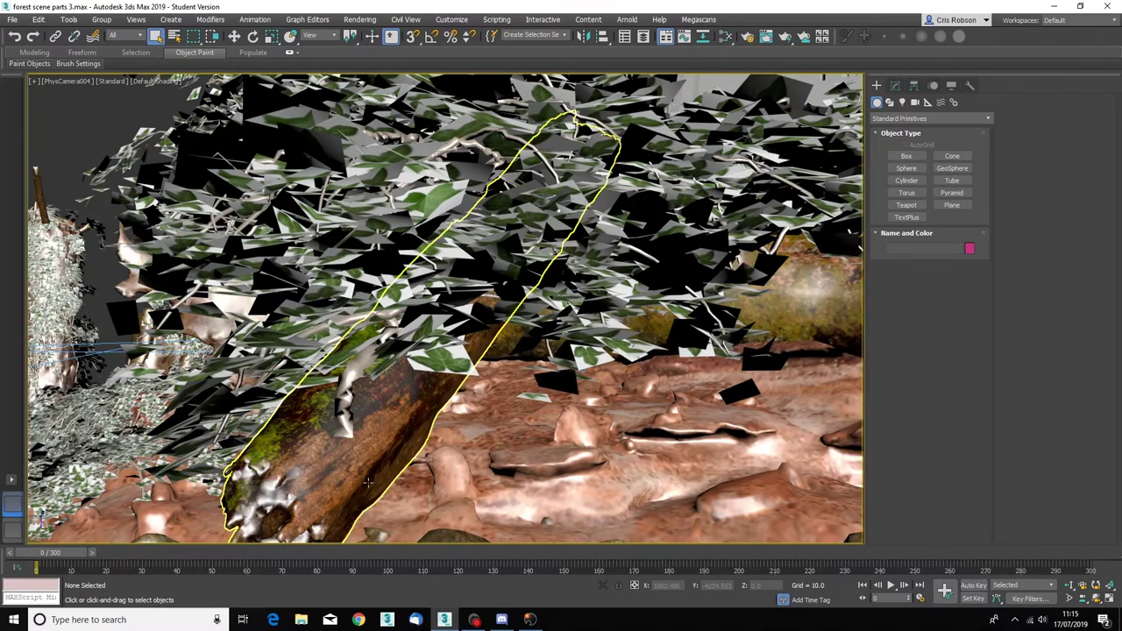
- Scrub the local timeline to about frame 125, then place the Shadow window over the scene
drag(42, 559, 657, 541)
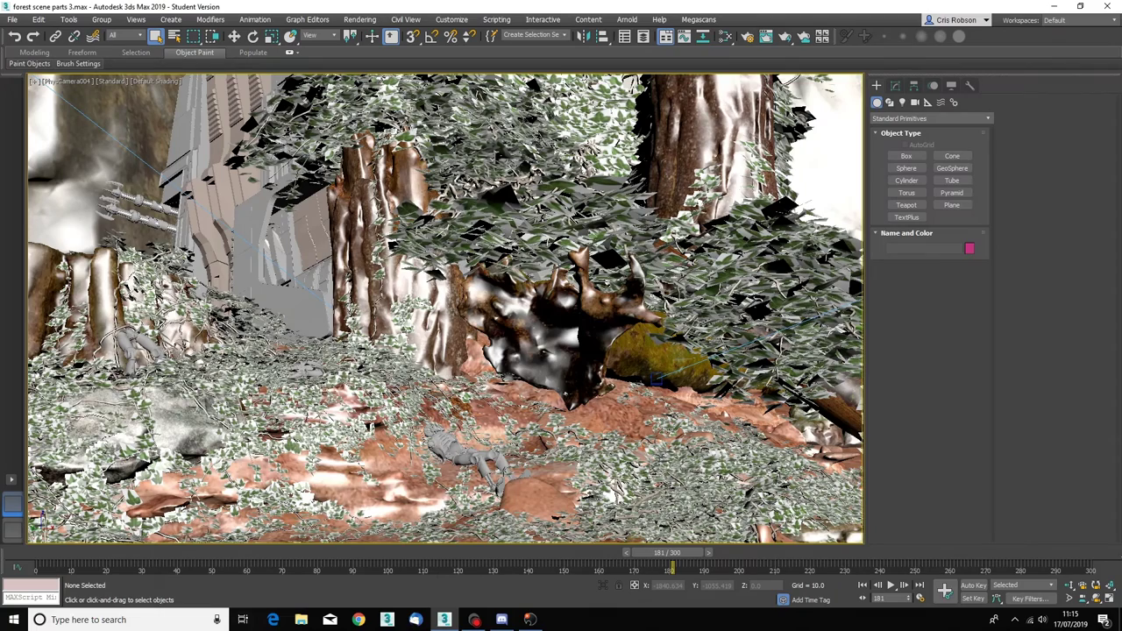
click(529, 619)
drag(1008, 170, 346, 35)
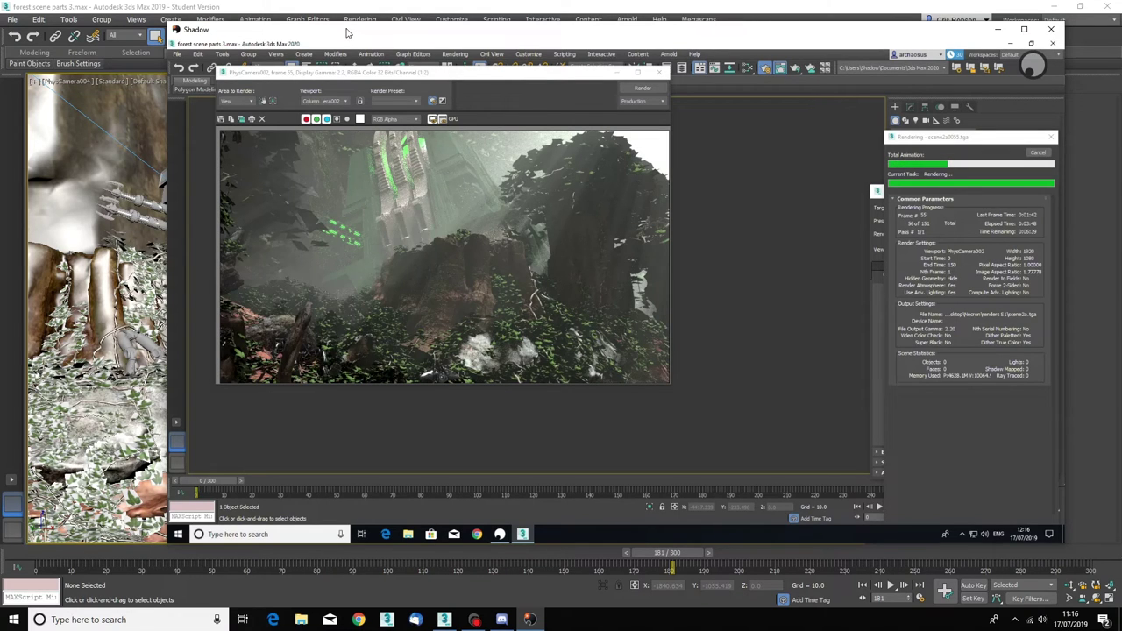
- Slide the Shadow window off the right edge to uncover the local forest viewport
drag(350, 39, 1121, 232)
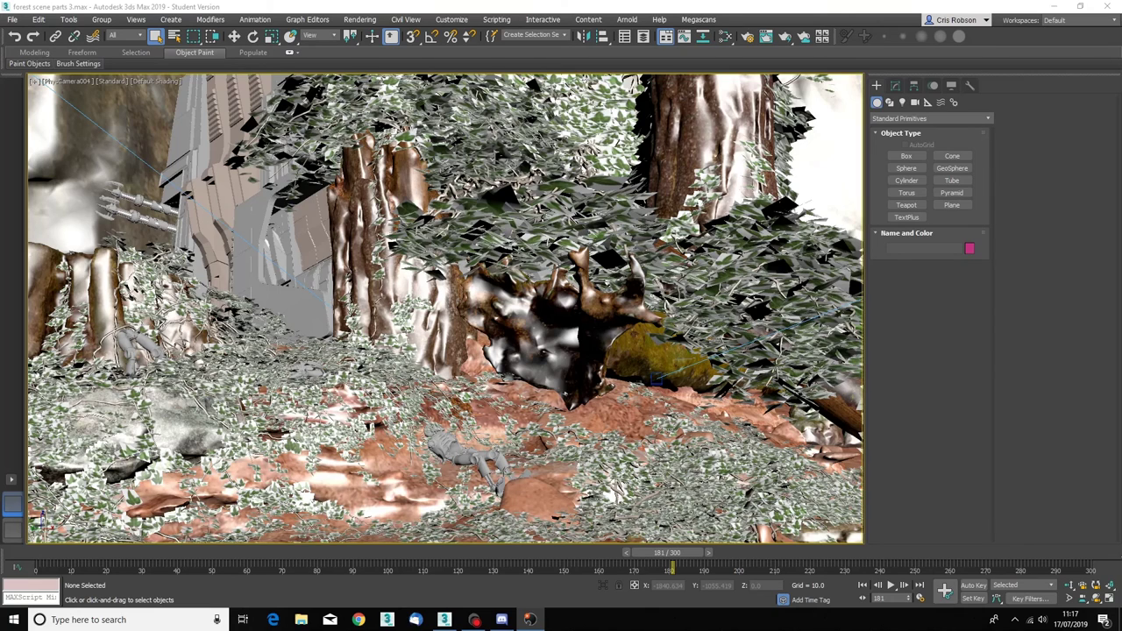
- Pull the Shadow window back in to check the 3ds Max 2020 render, now on frame 56
drag(1121, 83, 219, 25)
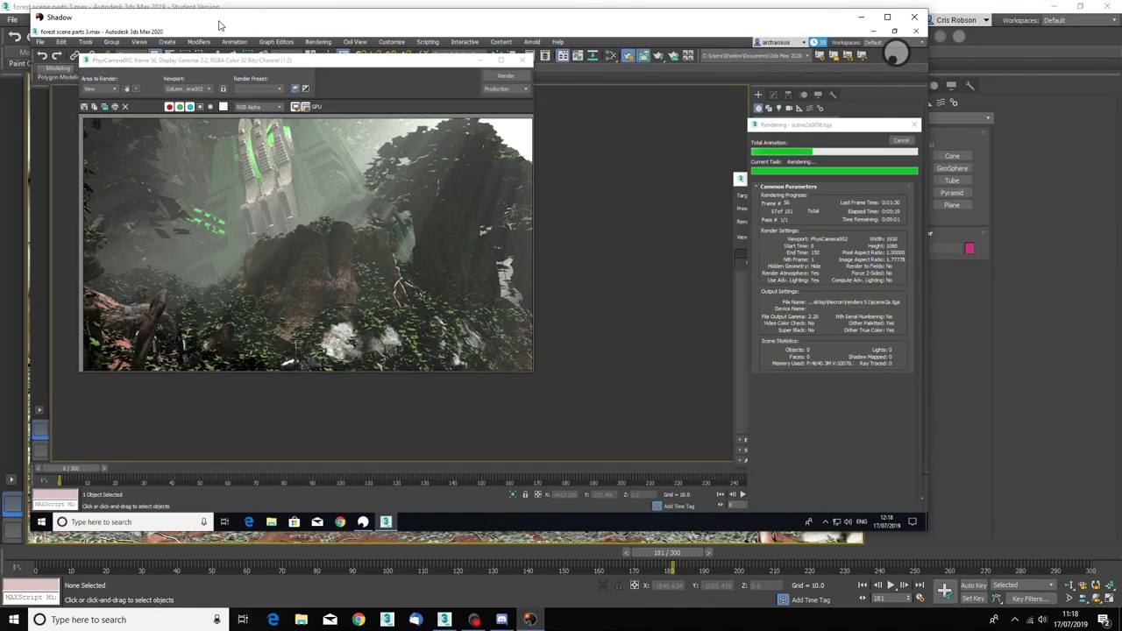